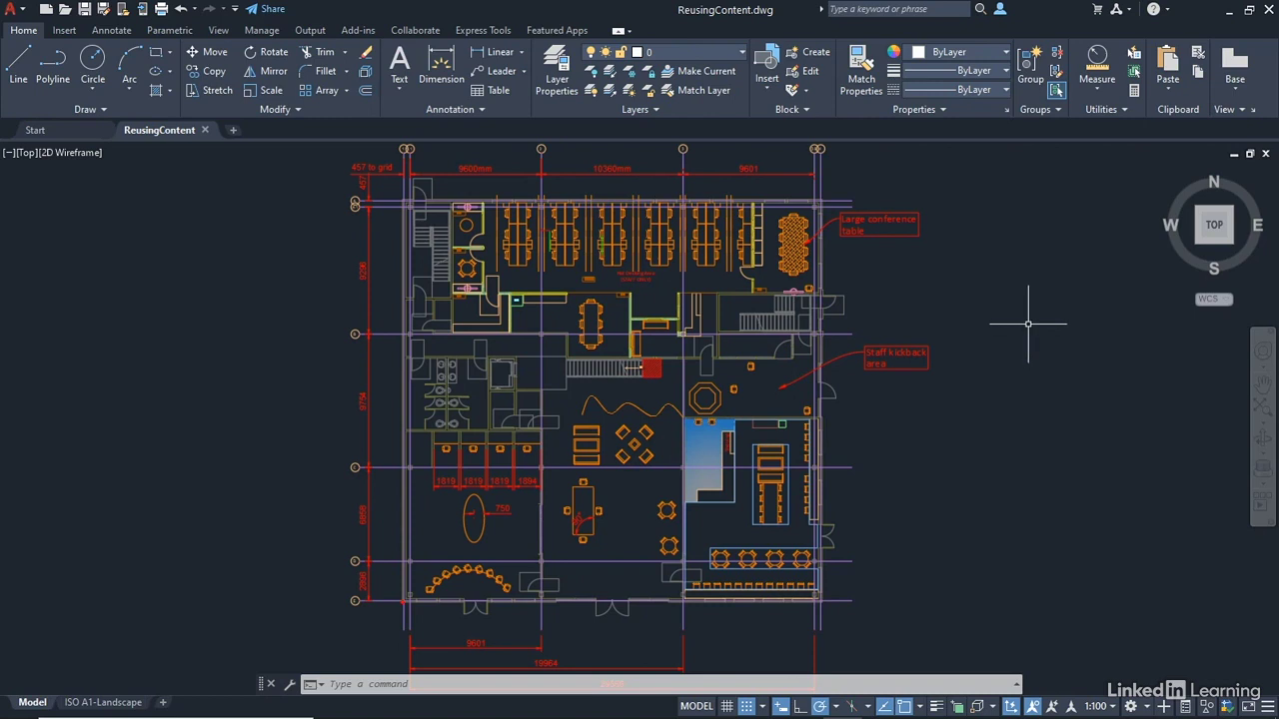
Step: Make layer 0 the current layer and keep the additional group tools pinned open
{"action": "left_click", "coordinate": [743, 53]}
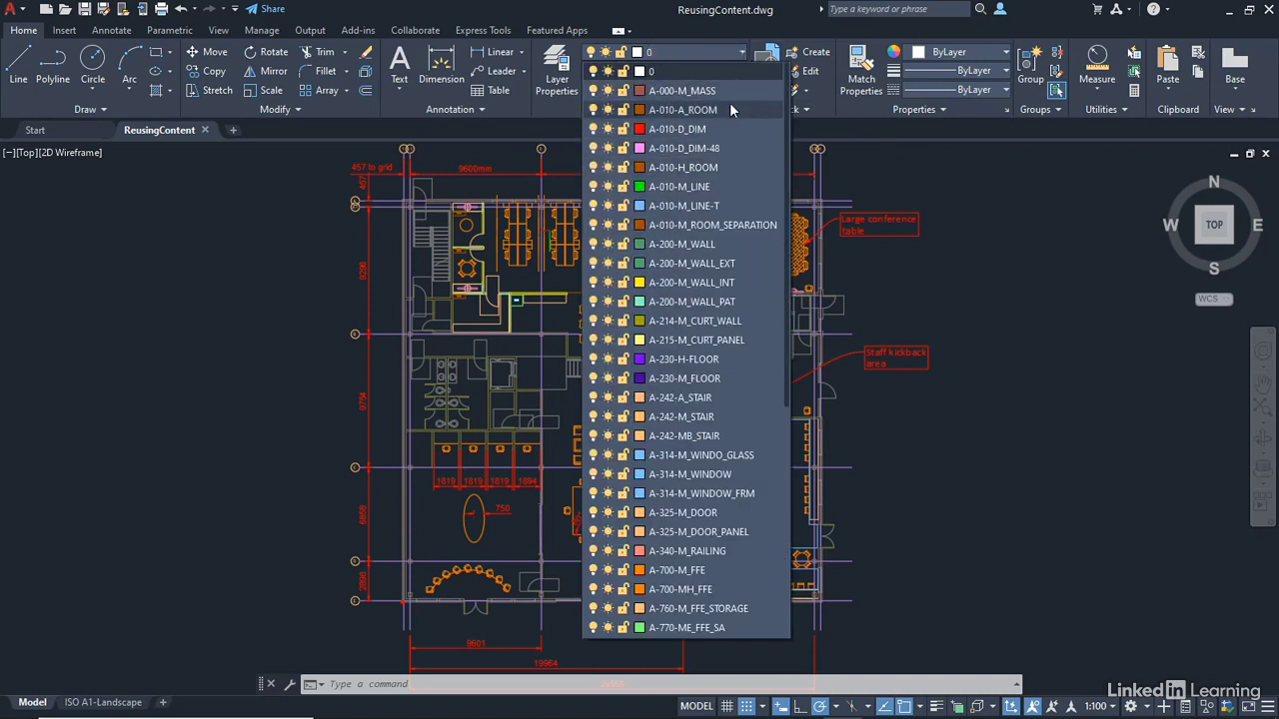
{"action": "left_click", "coordinate": [638, 61]}
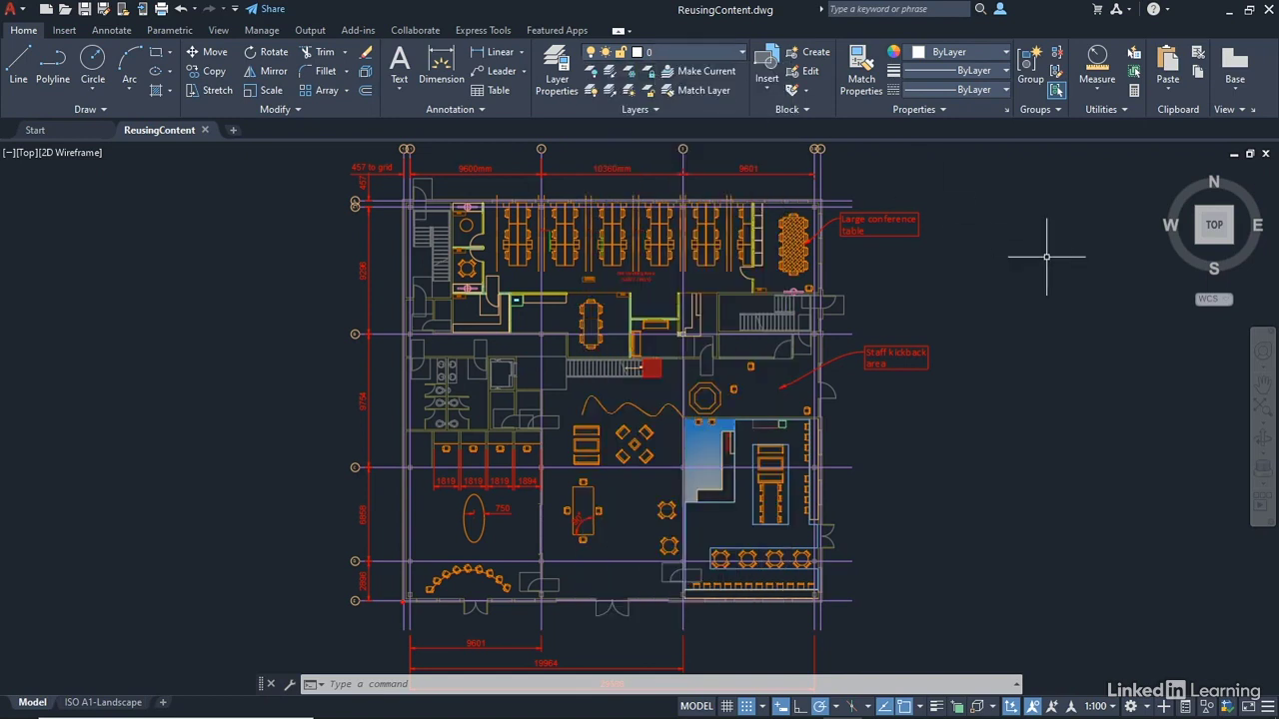
{"action": "left_click", "coordinate": [1057, 110]}
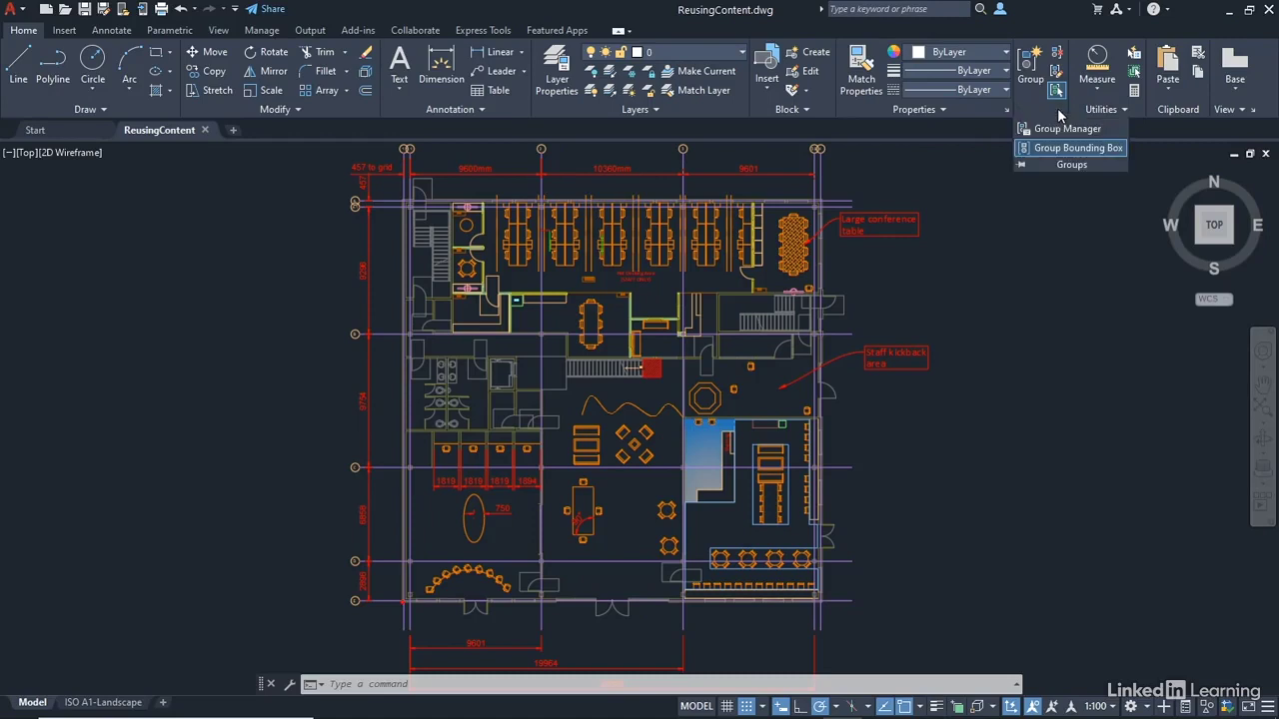
{"action": "left_click", "coordinate": [1020, 166]}
Step: Create a selectable group named Ent_Furn001 from the two sofas and the rectangular coffee table between them
{"action": "scroll", "coordinate": [605, 454], "scroll_direction": "up", "scroll_amount": 6}
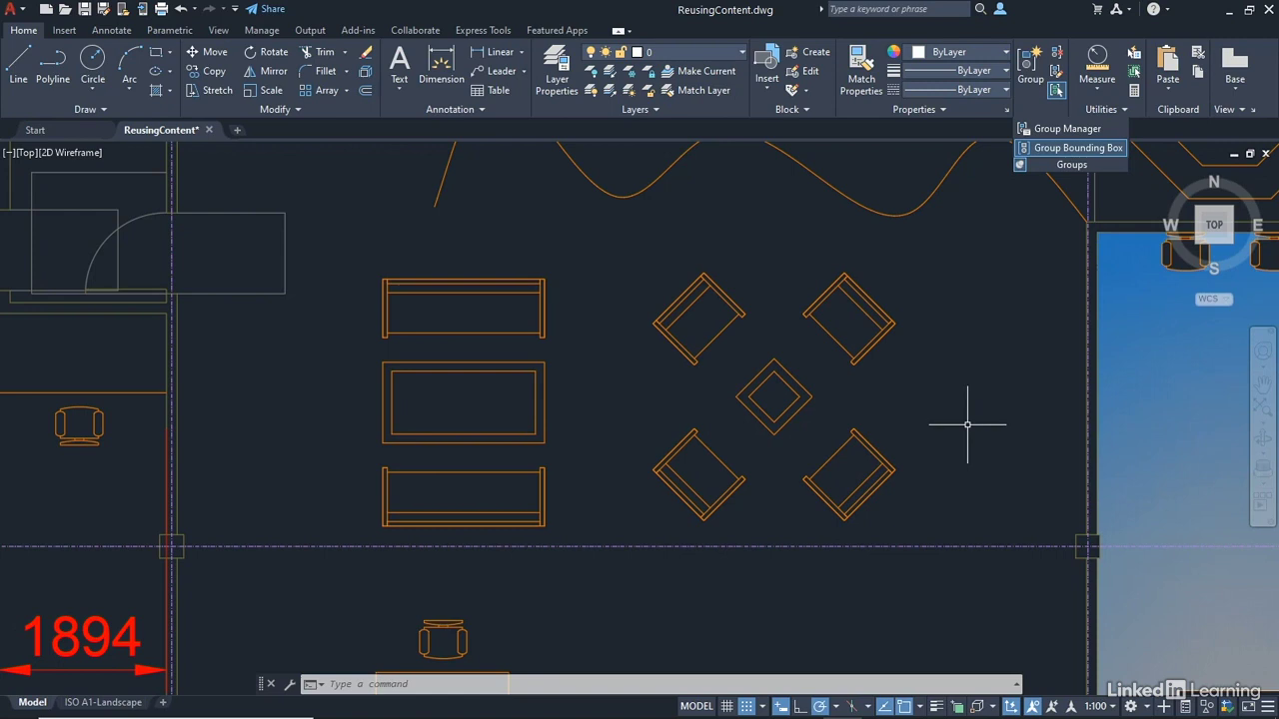
{"action": "left_click", "coordinate": [1059, 149]}
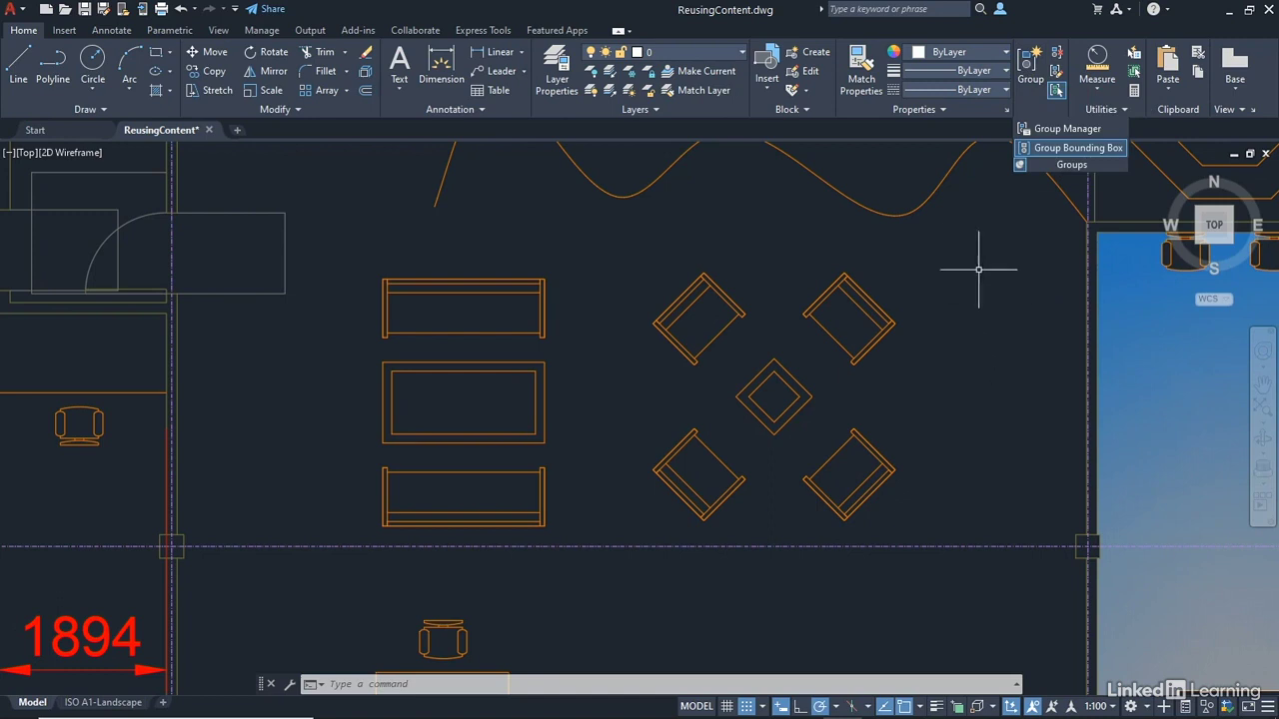
{"action": "left_click", "coordinate": [1051, 138]}
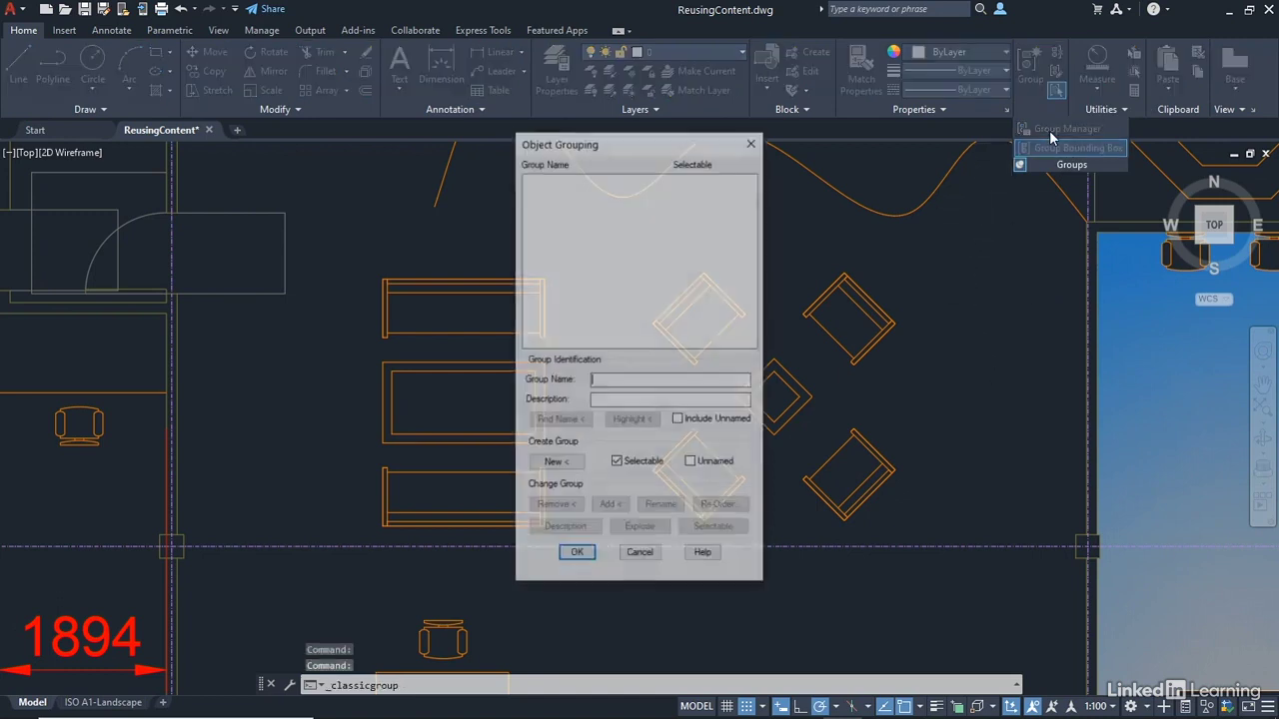
{"action": "left_click_drag", "start_coordinate": [647, 145], "coordinate": [911, 193]}
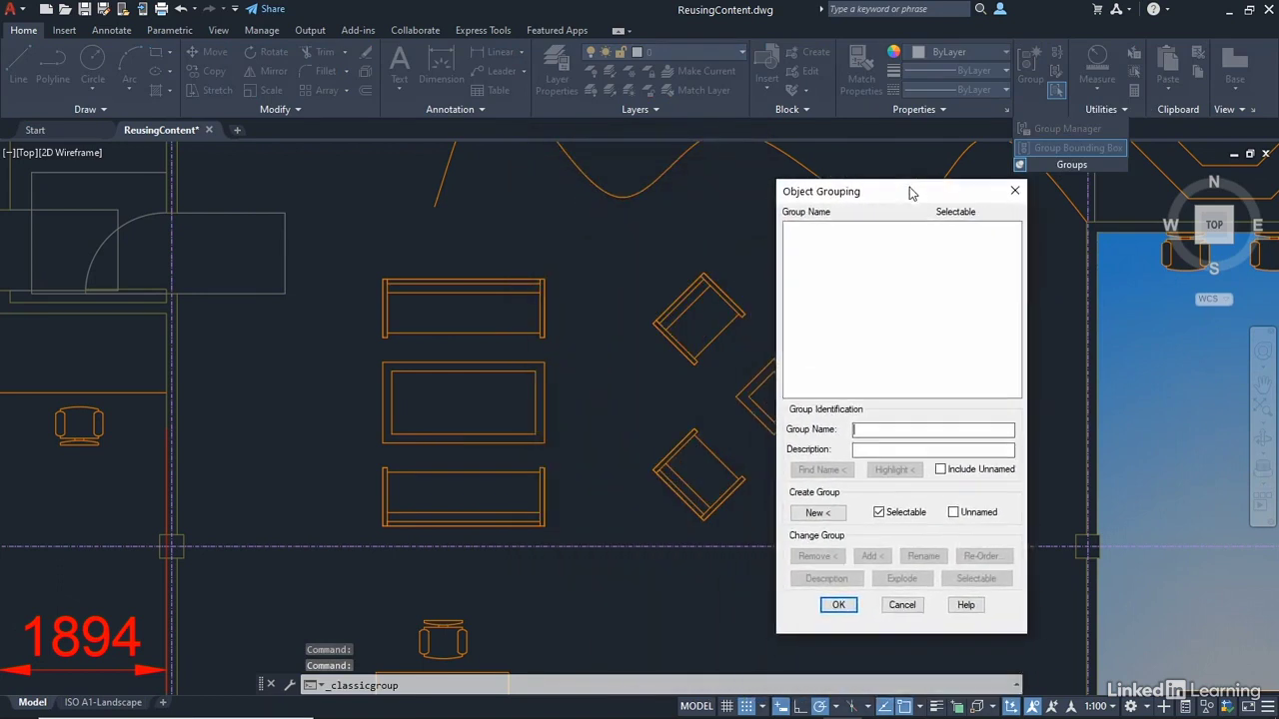
{"action": "left_click", "coordinate": [859, 428]}
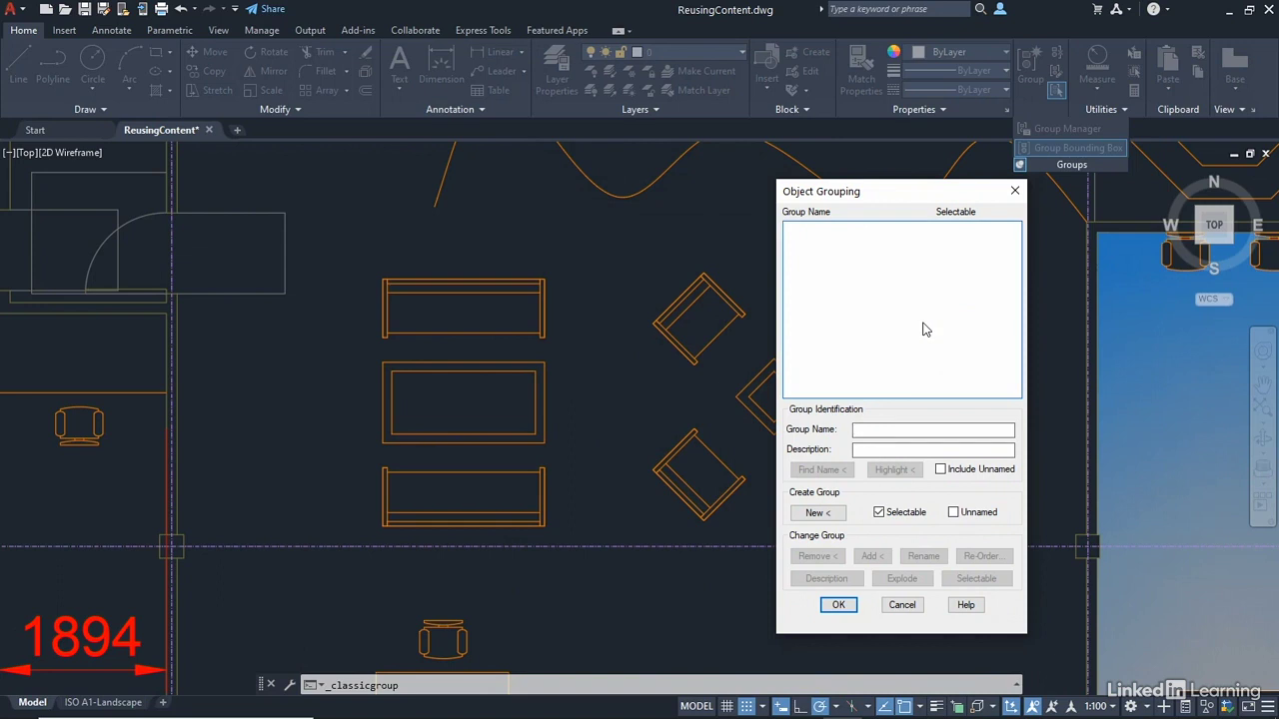
{"action": "type", "text": "Ent_Furn001"}
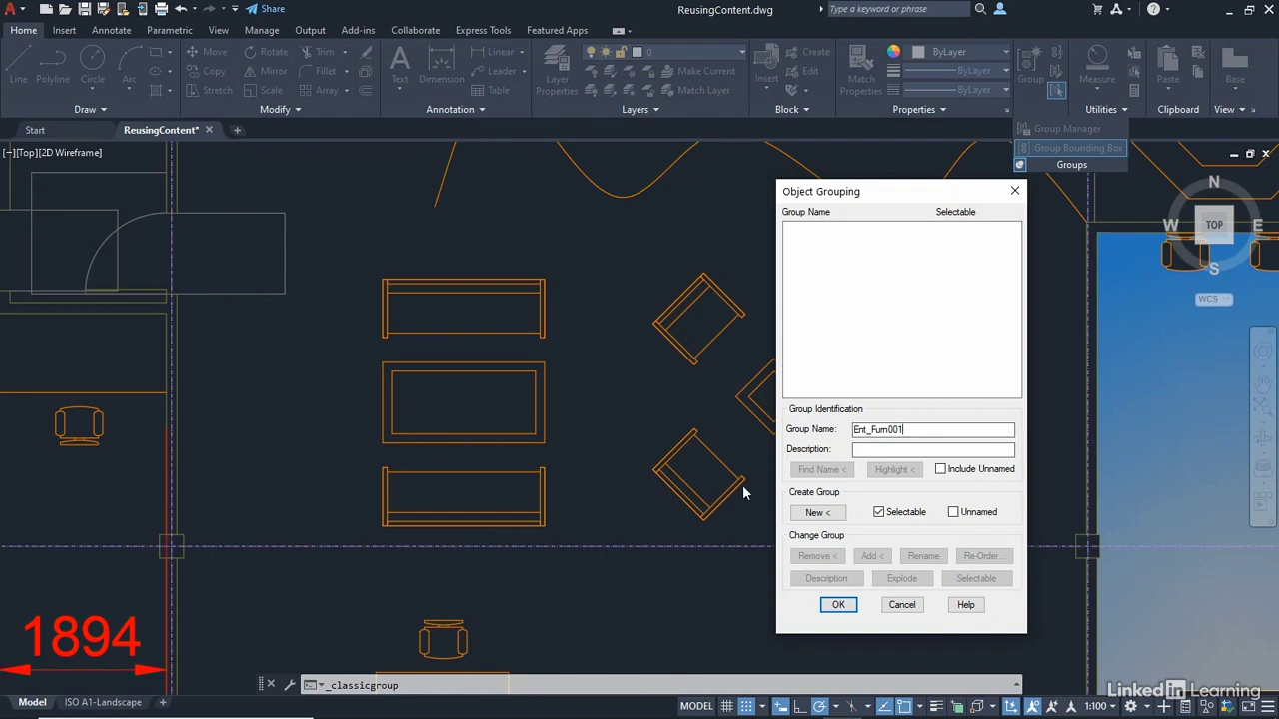
{"action": "left_click", "coordinate": [818, 514]}
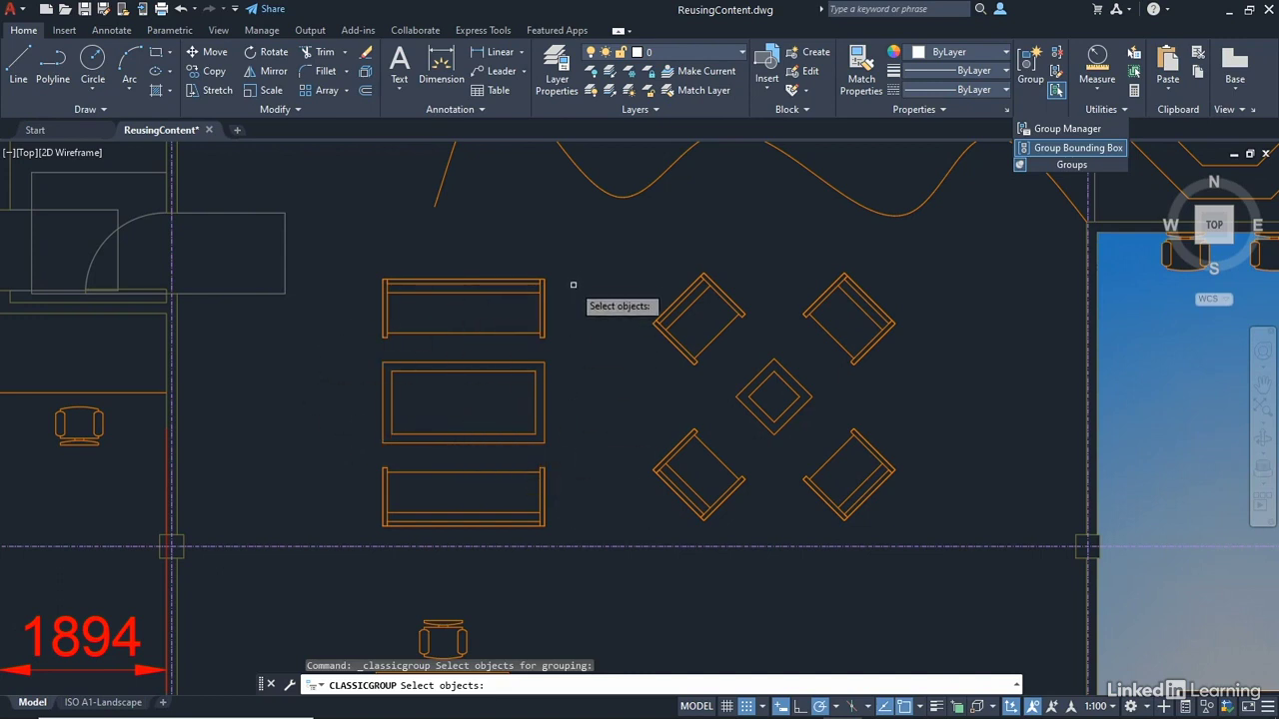
{"action": "left_click", "coordinate": [576, 538]}
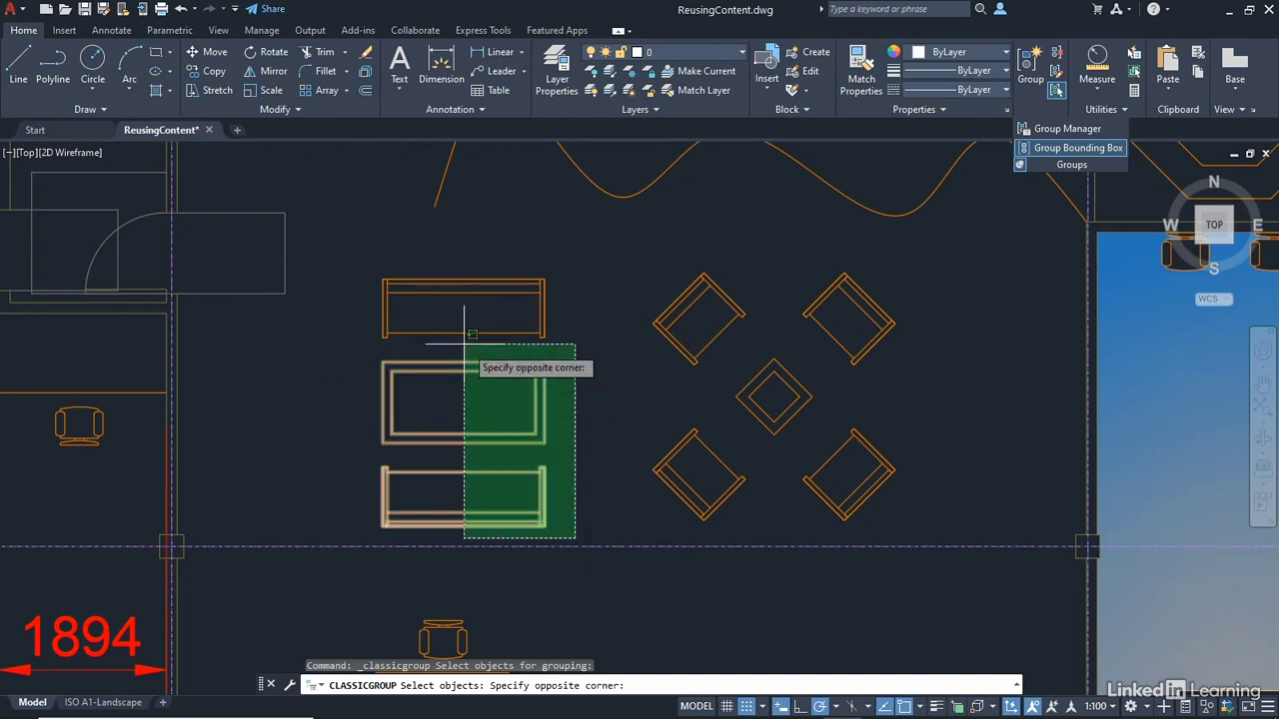
{"action": "left_click", "coordinate": [422, 250]}
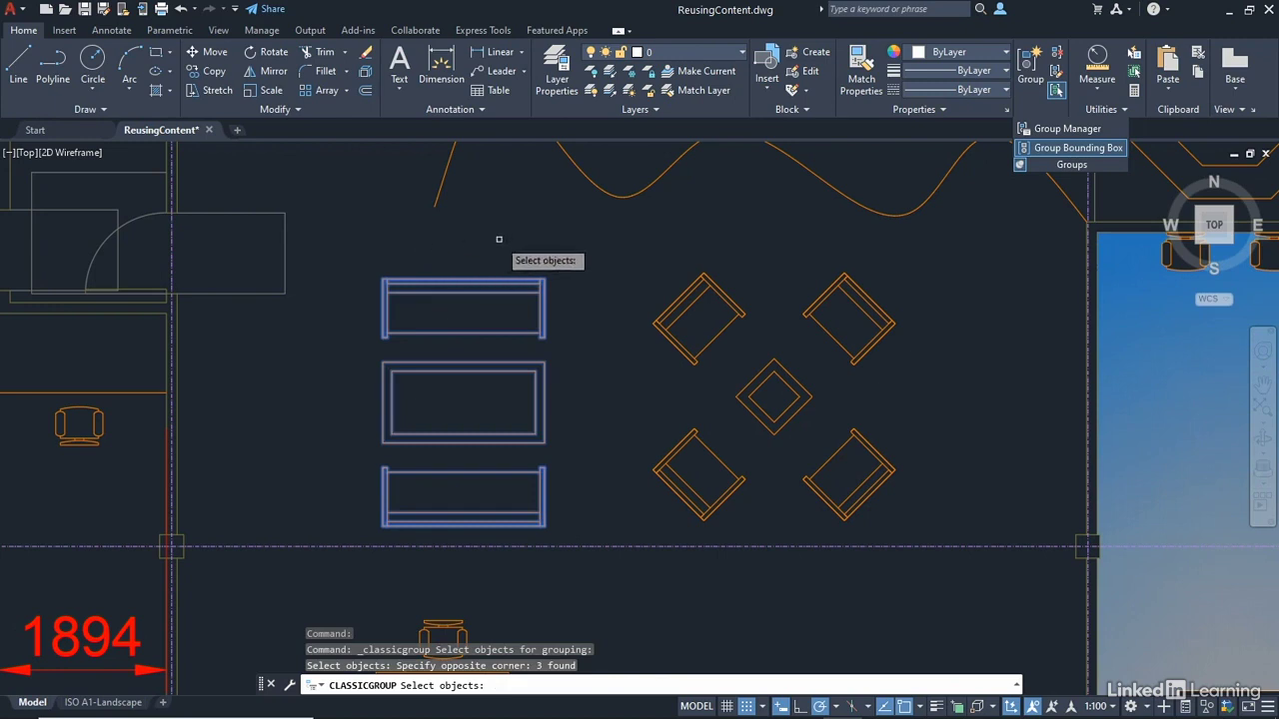
{"action": "key", "text": "Return"}
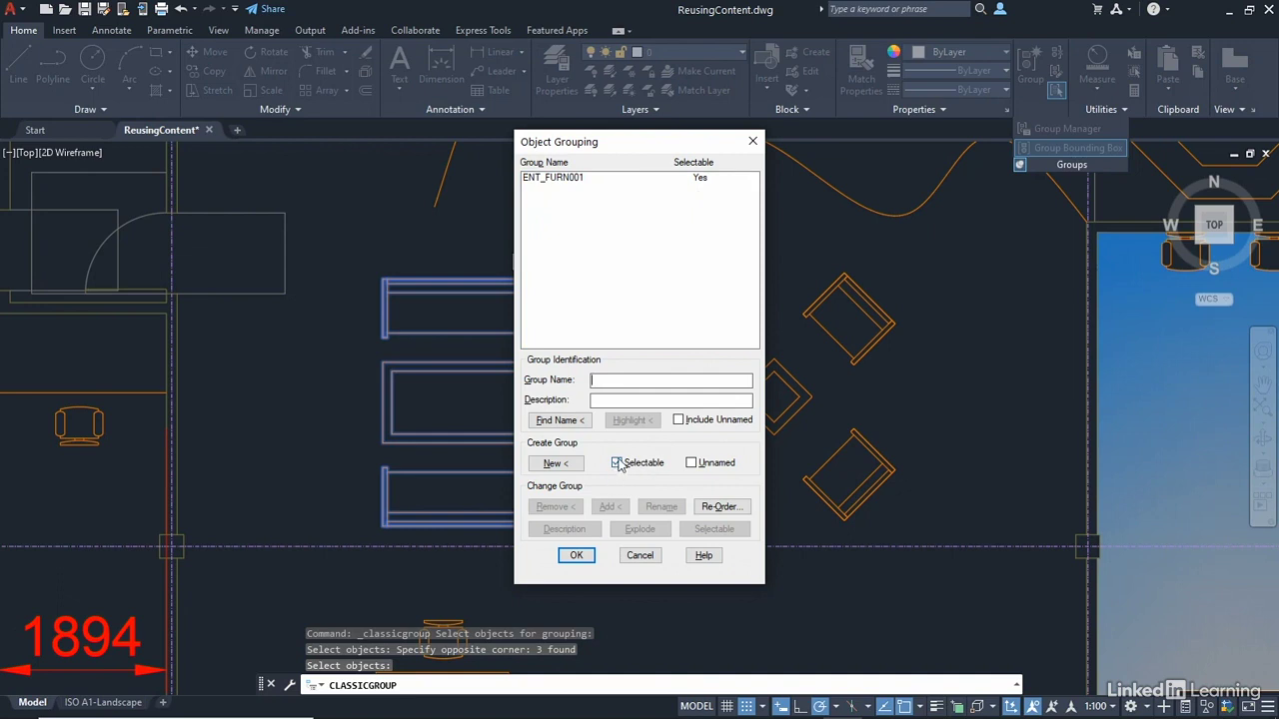
{"action": "left_click", "coordinate": [581, 561]}
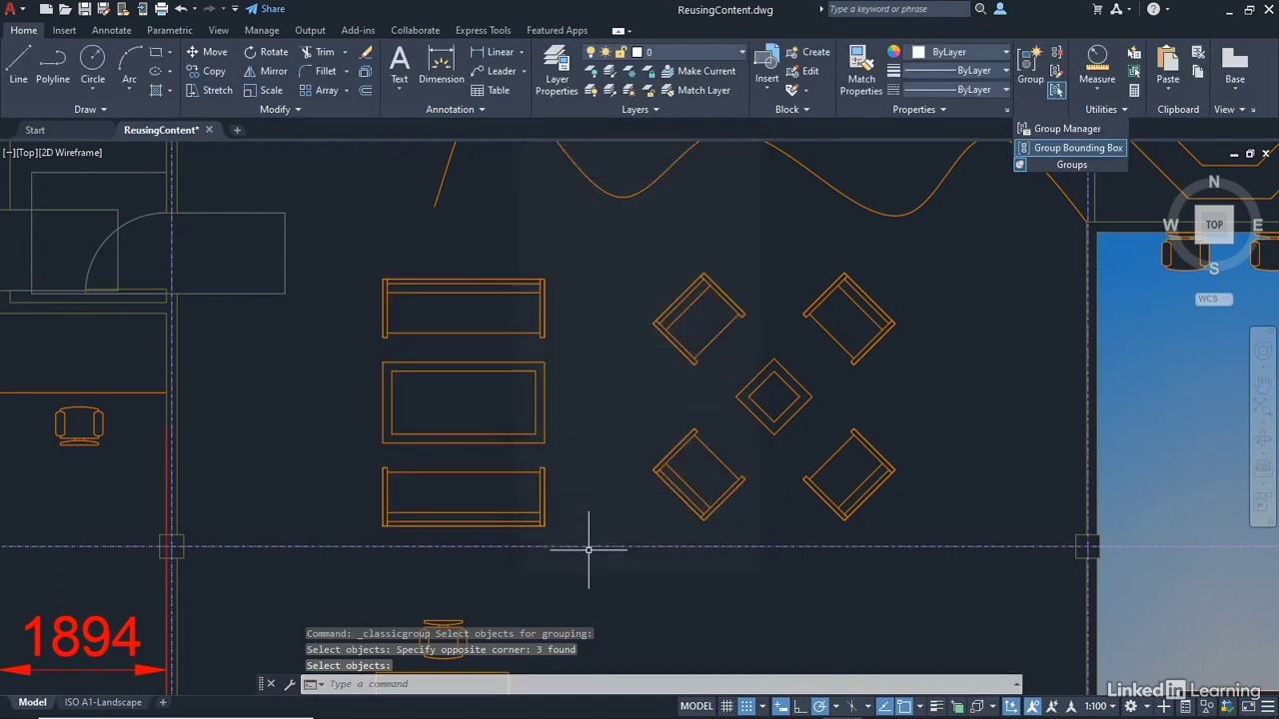
{"action": "key", "text": "Return"}
Step: Move the sofa and coffee table group to the open floor between the 90° rectangular table and the two round tables
{"action": "left_click", "coordinate": [539, 406]}
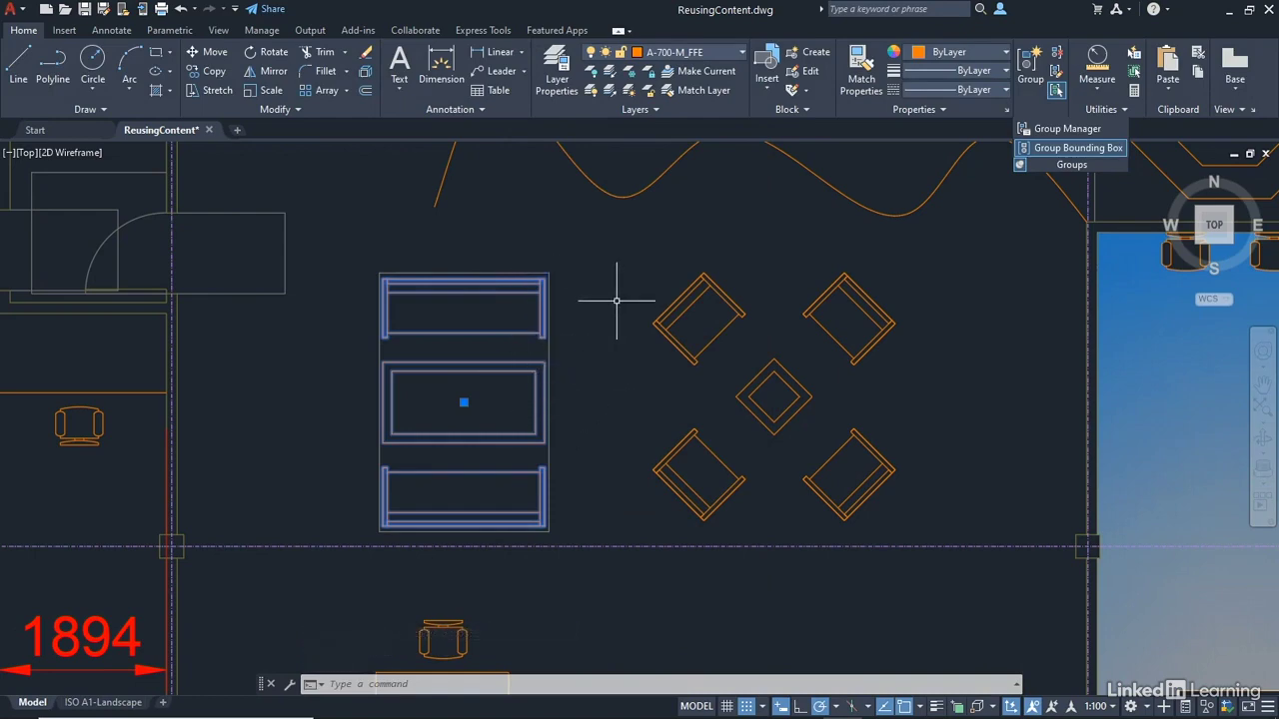
{"action": "scroll", "coordinate": [615, 302], "scroll_direction": "down", "scroll_amount": 4}
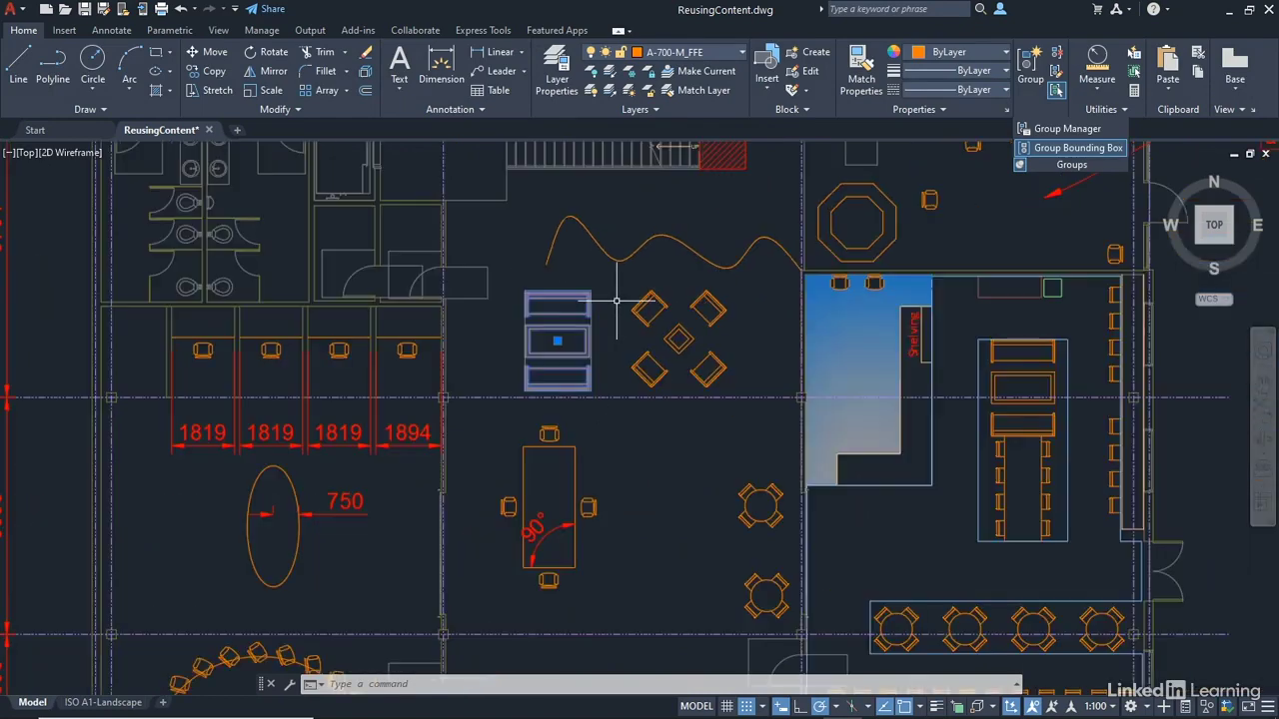
{"action": "left_click", "coordinate": [556, 342]}
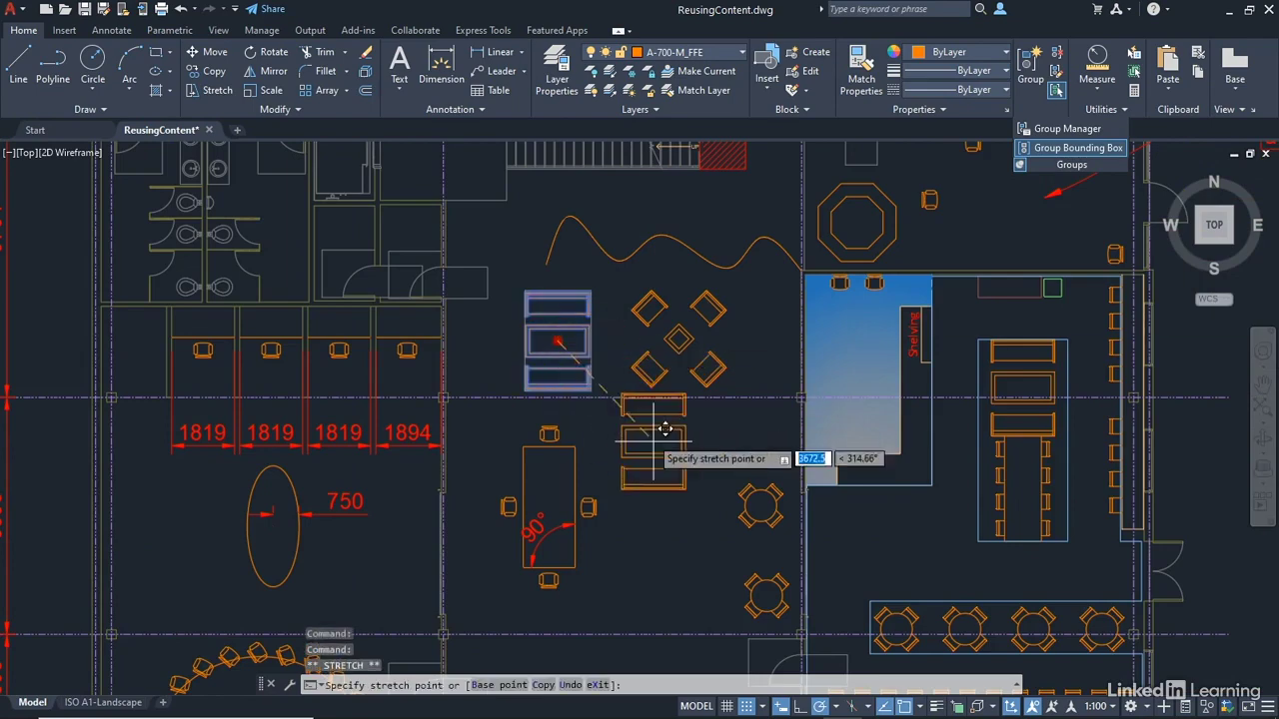
{"action": "left_click", "coordinate": [669, 562]}
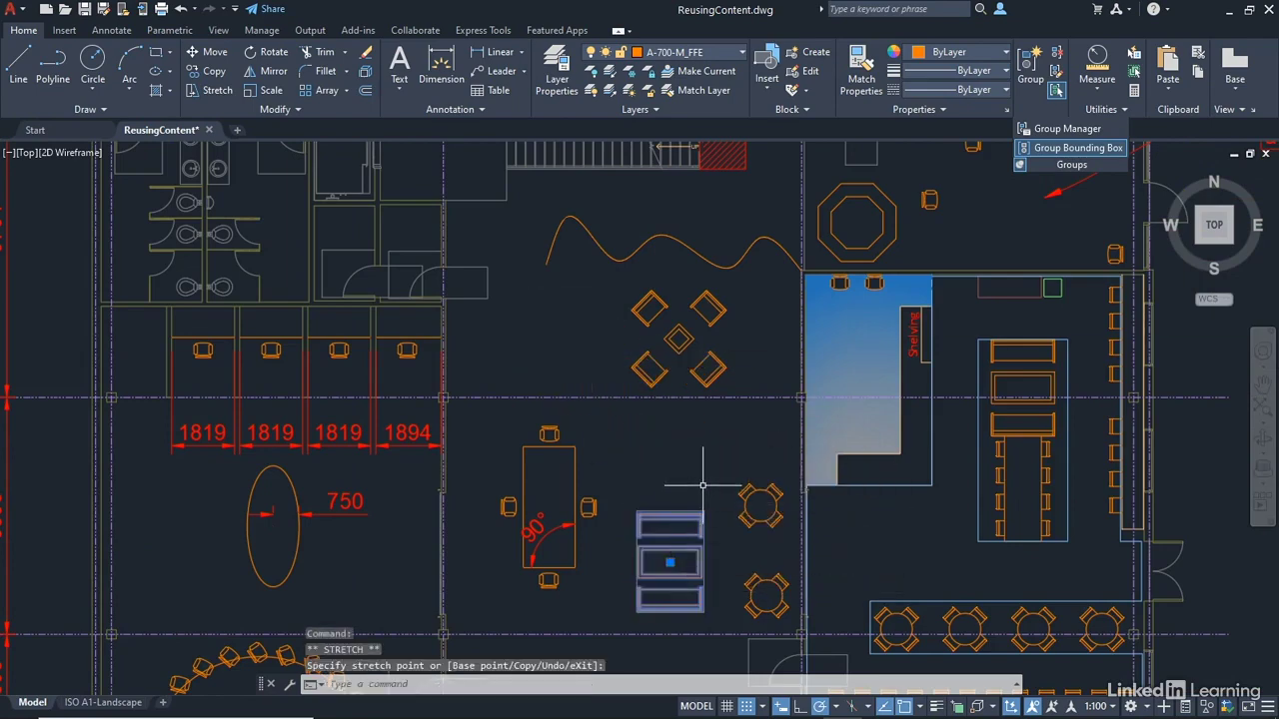
{"action": "key", "text": "Escape"}
{"action": "key", "text": "Escape"}
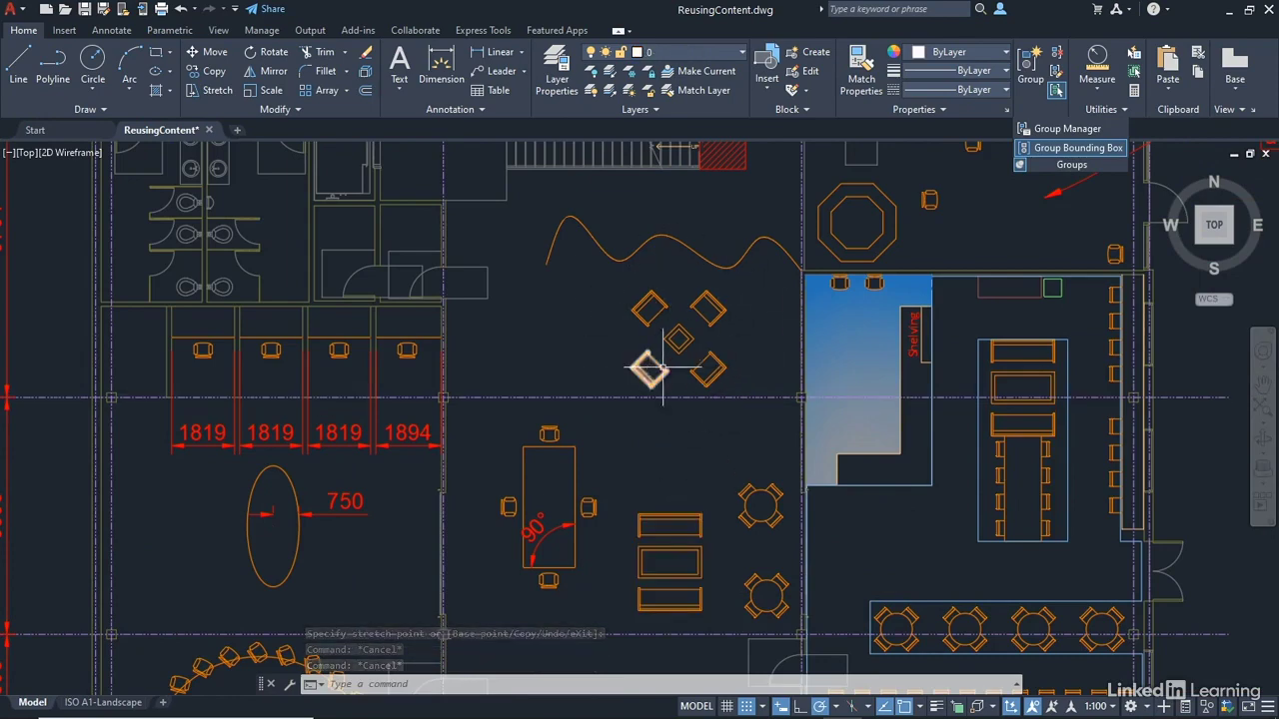
Step: Create a selectable group named Ent_Furn002 from the four angled armchairs and the small square table between them
{"action": "scroll", "coordinate": [679, 339], "scroll_direction": "up", "scroll_amount": 4}
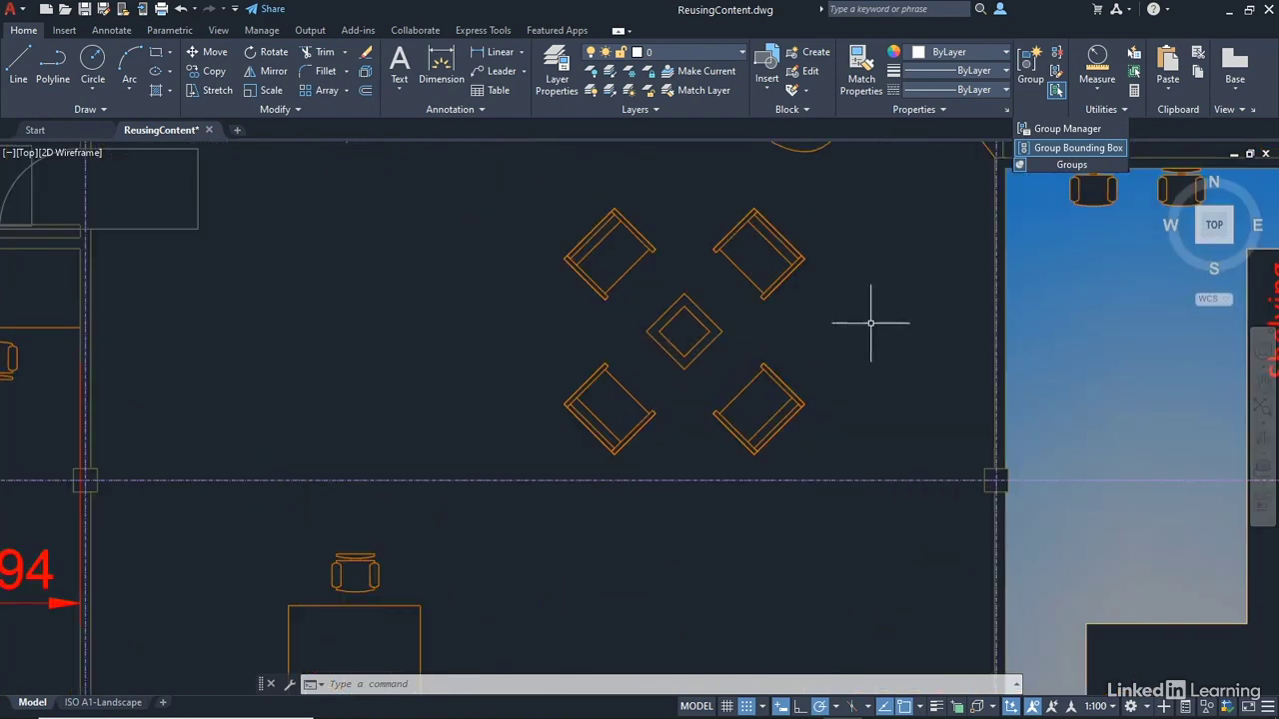
{"action": "left_click", "coordinate": [1045, 134]}
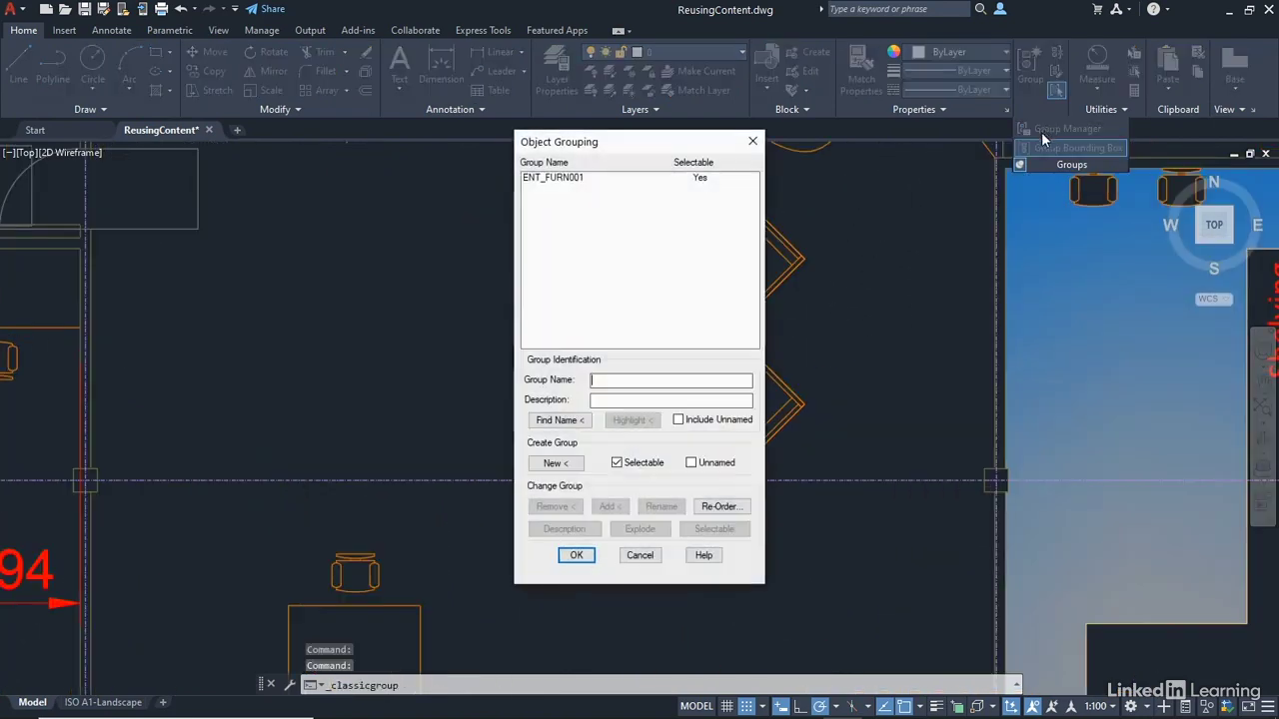
{"action": "left_click", "coordinate": [559, 465]}
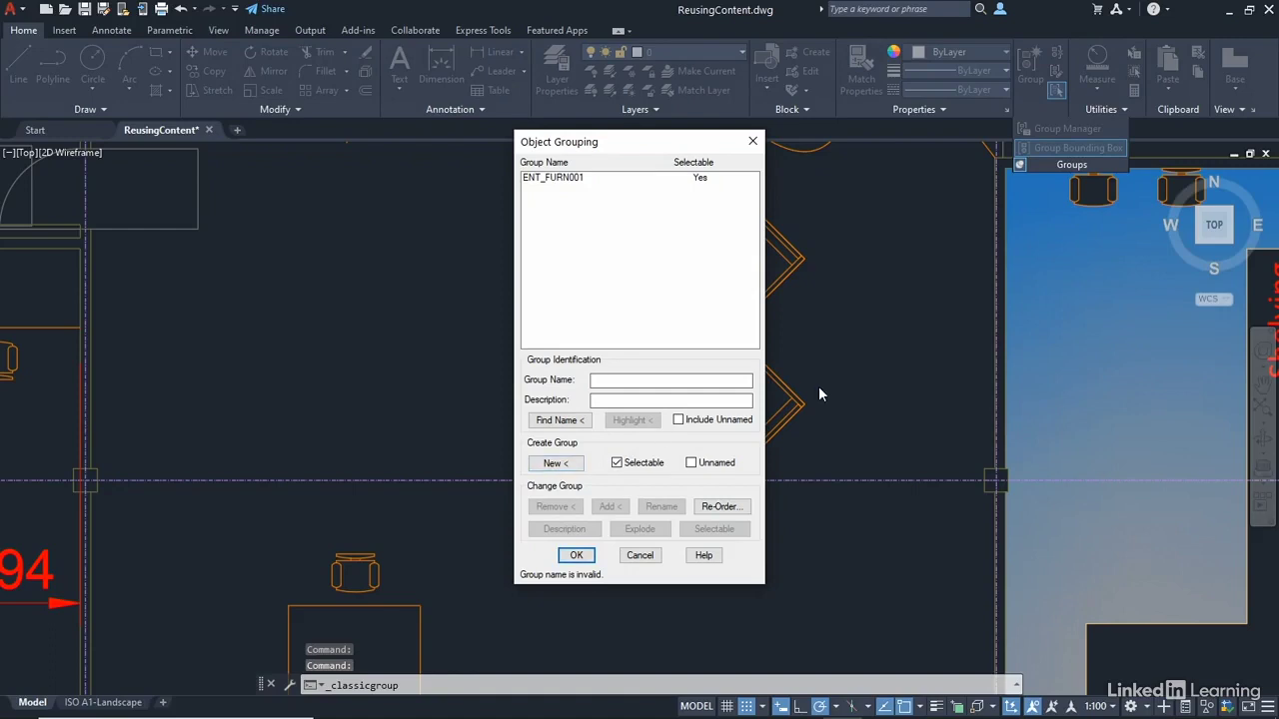
{"action": "left_click", "coordinate": [647, 280]}
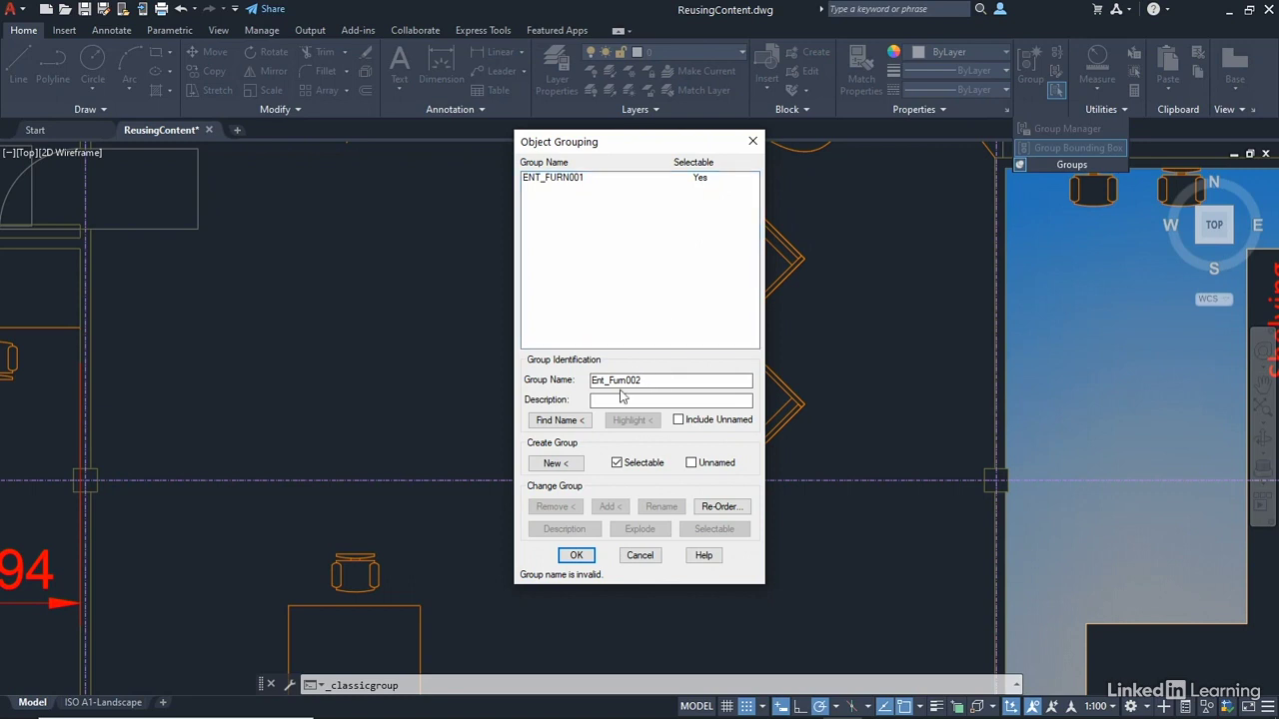
{"action": "left_click", "coordinate": [557, 463]}
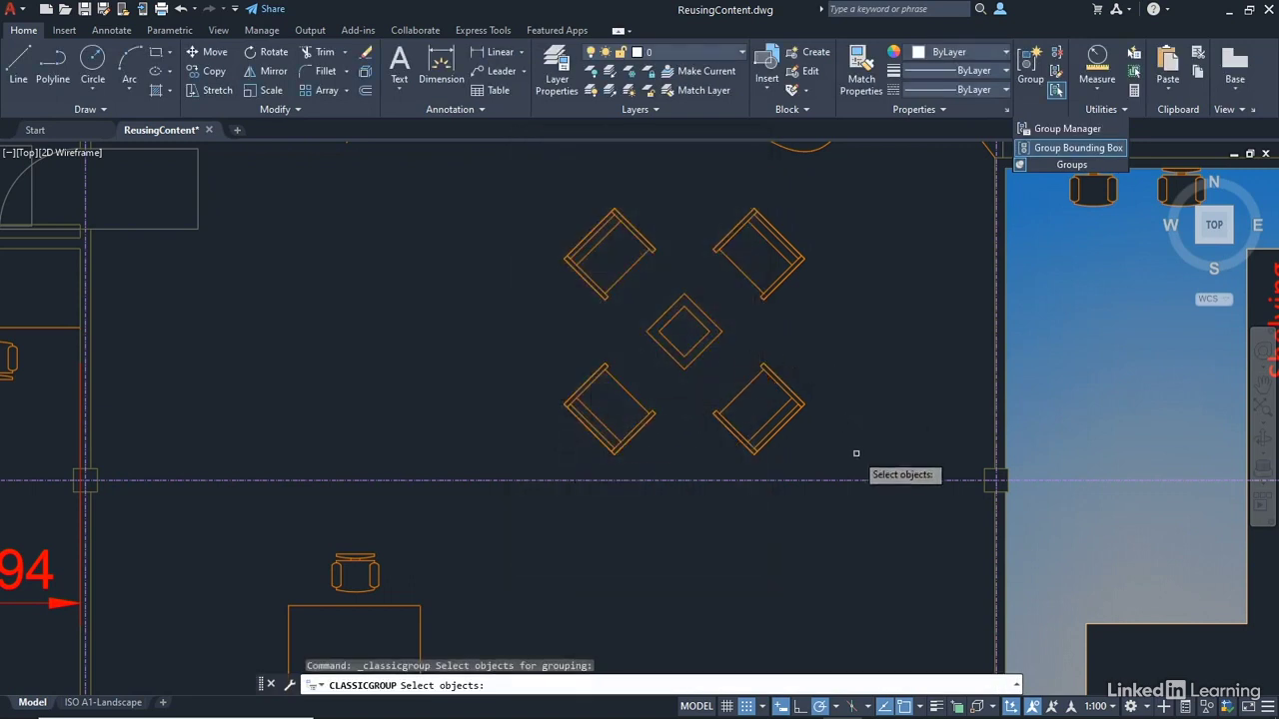
{"action": "left_click", "coordinate": [869, 461]}
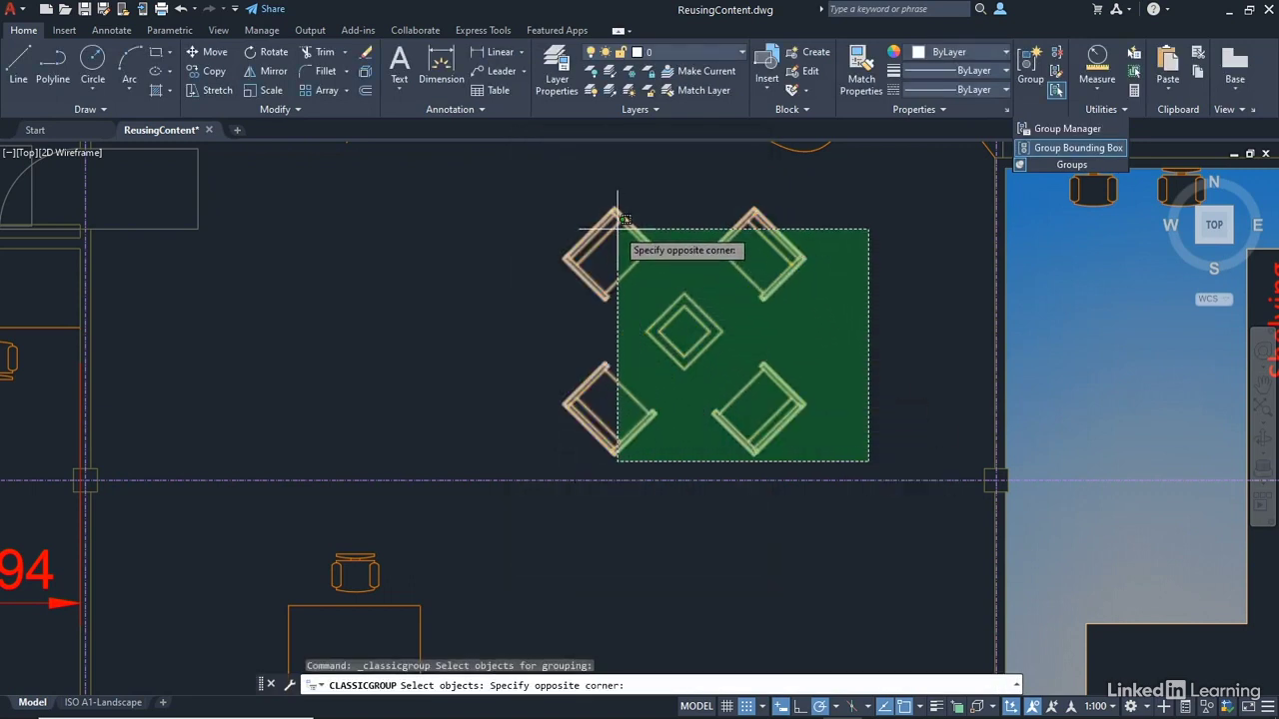
{"action": "left_click", "coordinate": [602, 187]}
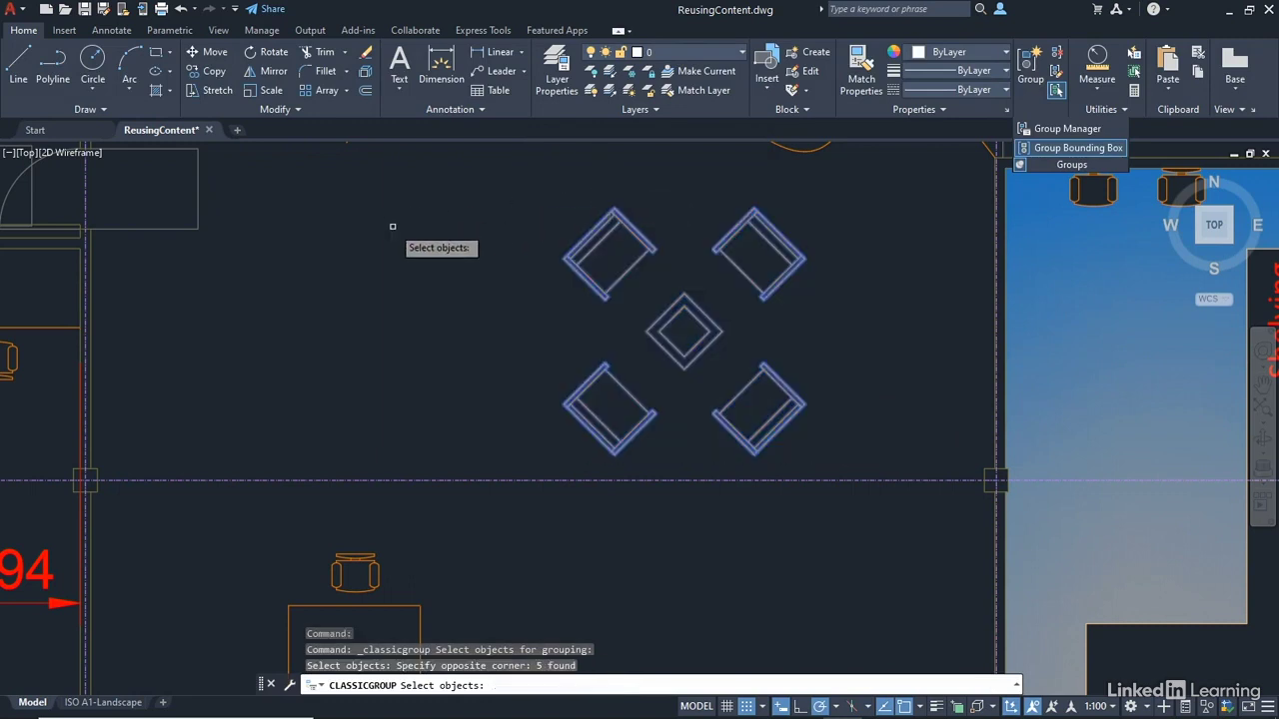
{"action": "key", "text": "Return"}
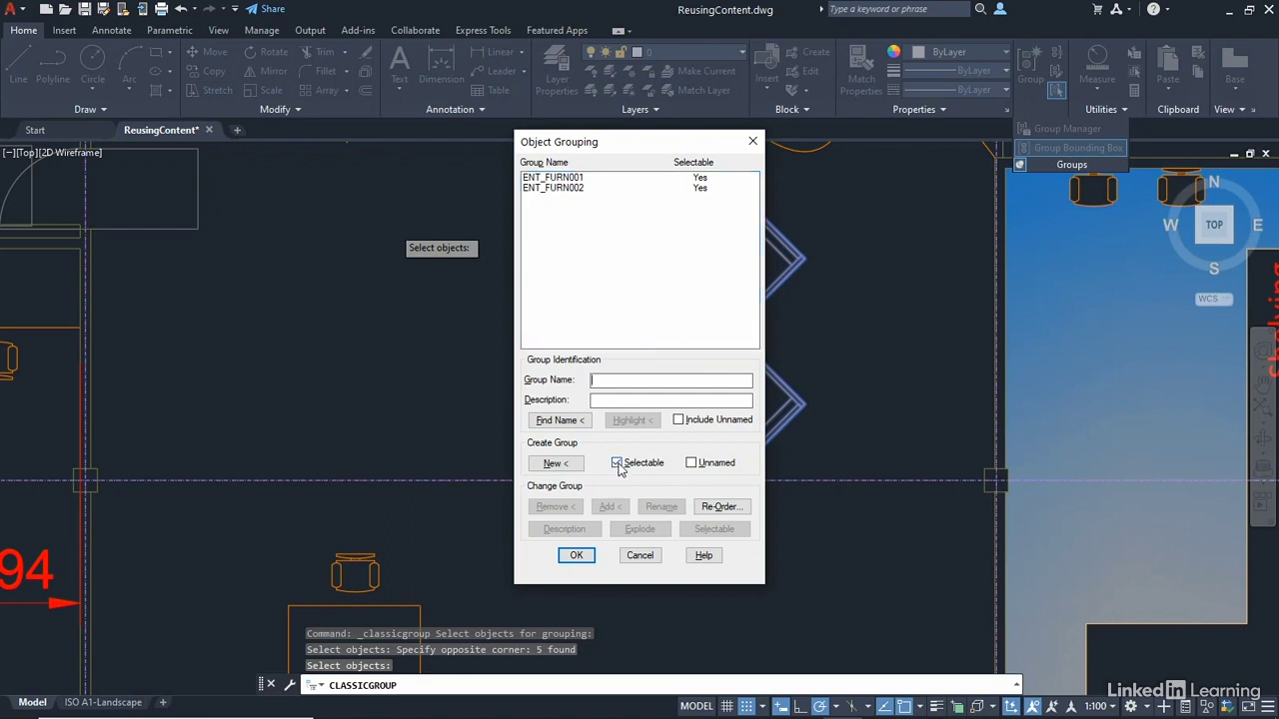
{"action": "left_click", "coordinate": [576, 555]}
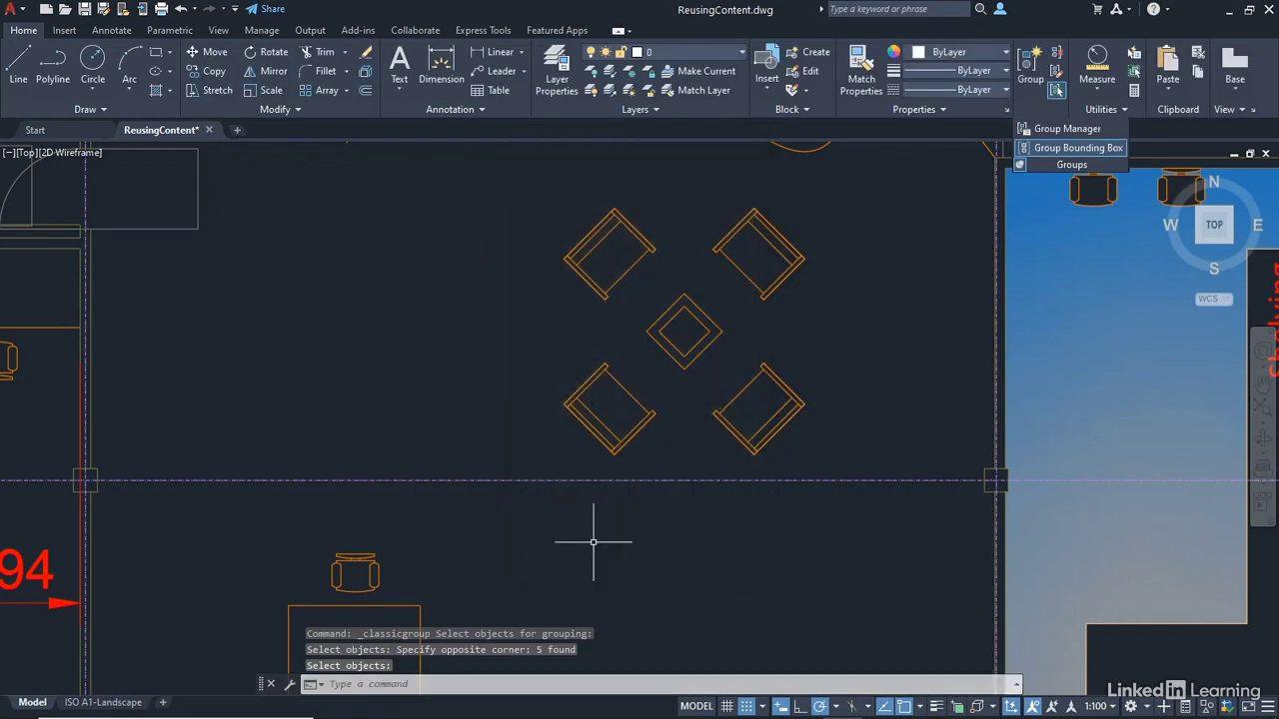
Step: Move the armchair group to the free space just below the 90° rectangular table, near the entrance doors
{"action": "scroll", "coordinate": [807, 288], "scroll_direction": "down", "scroll_amount": 4}
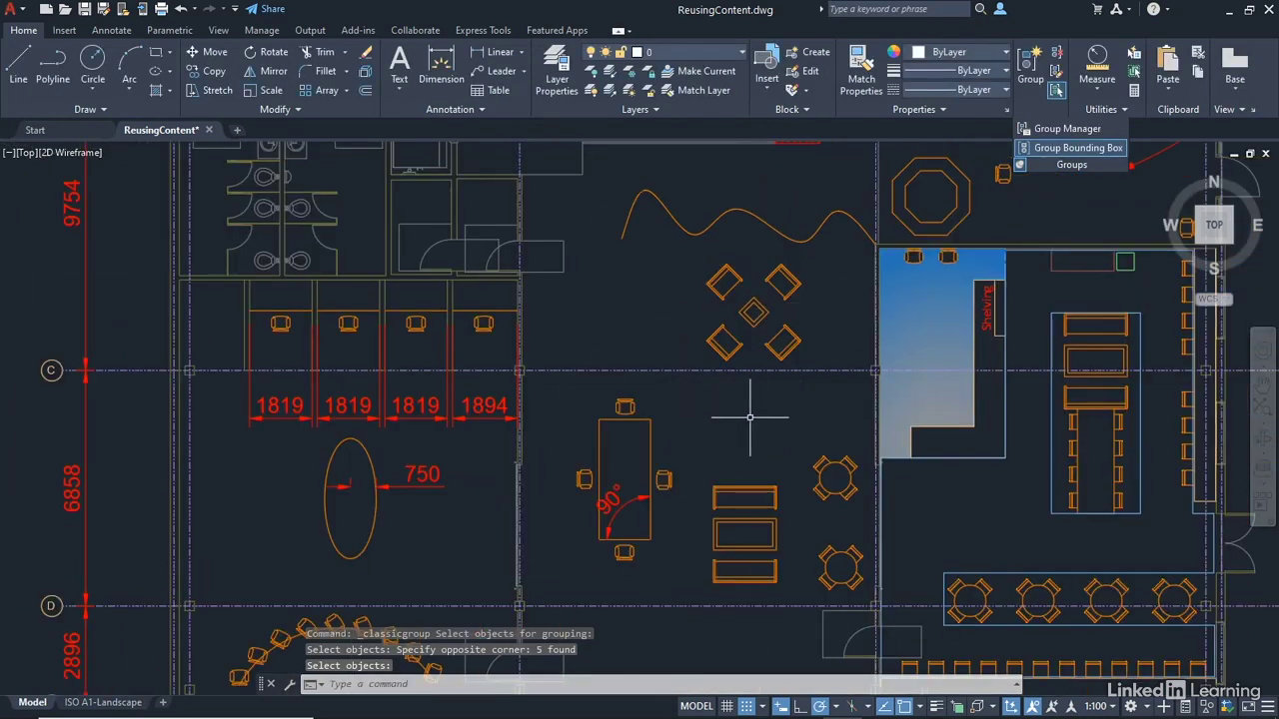
{"action": "left_click", "coordinate": [752, 310]}
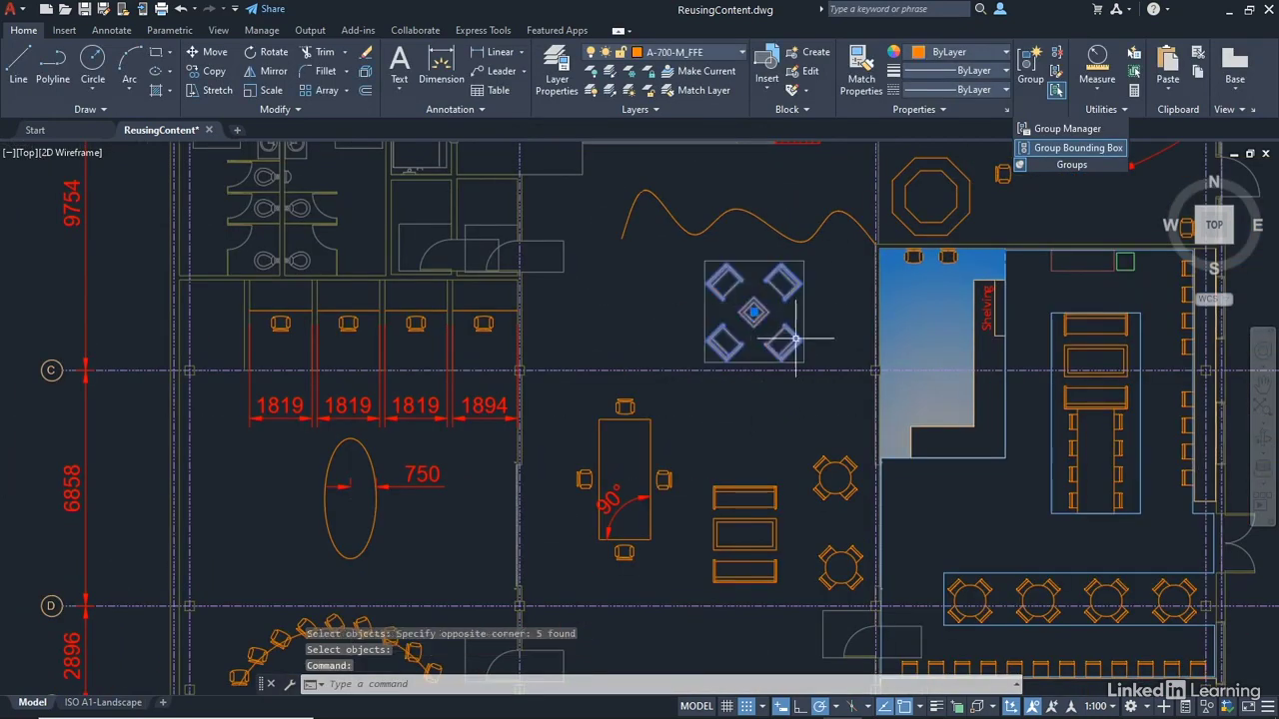
{"action": "left_click", "coordinate": [753, 312]}
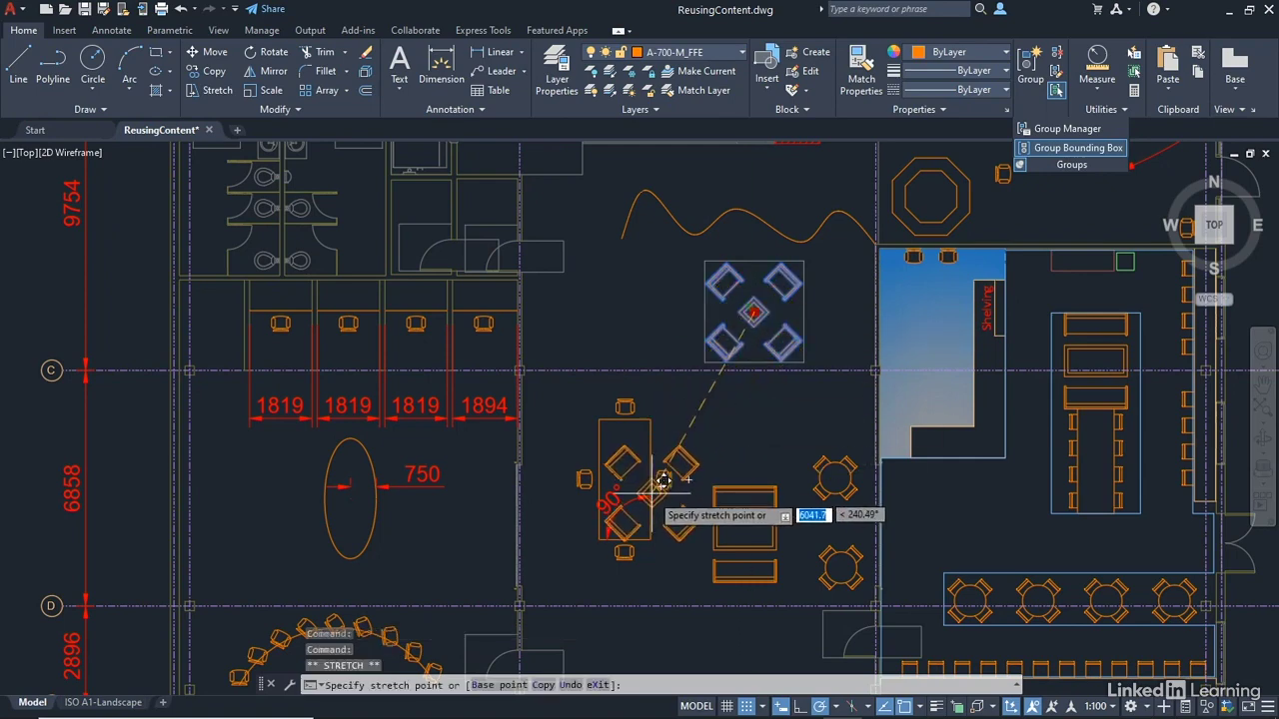
{"action": "middle_click_drag", "start_coordinate": [649, 499], "coordinate": [619, 330]}
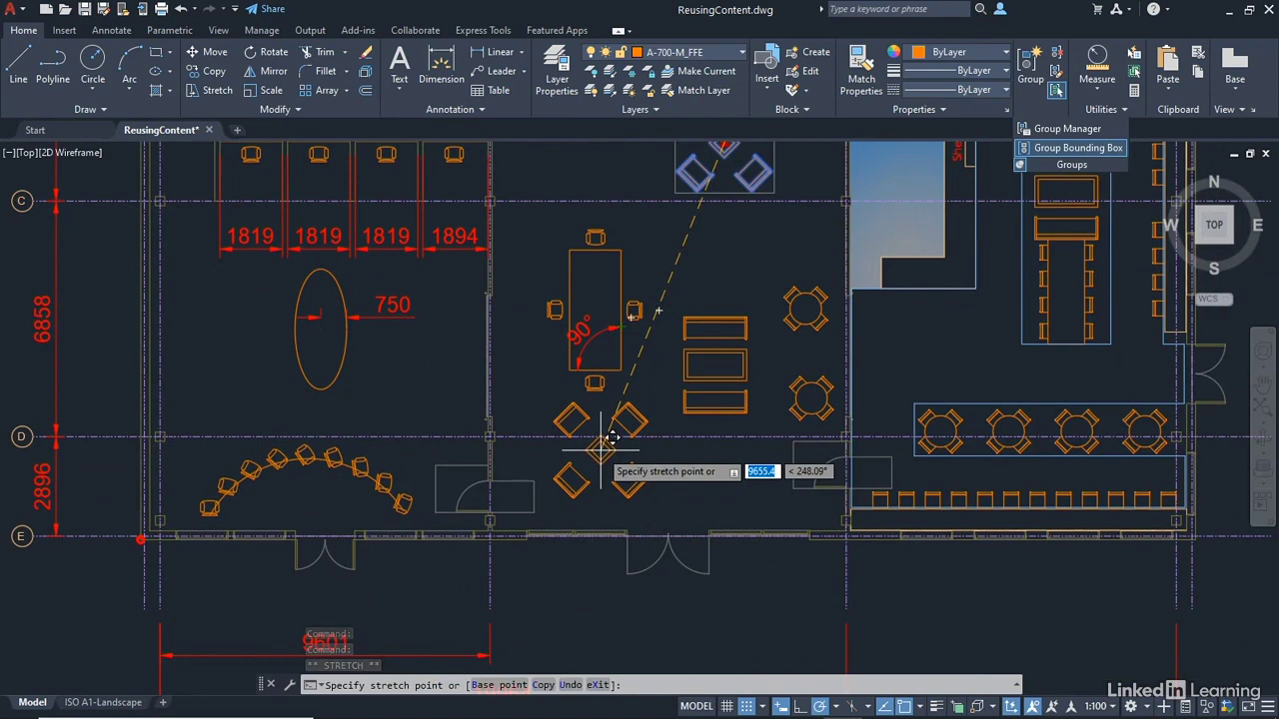
{"action": "left_click", "coordinate": [604, 458]}
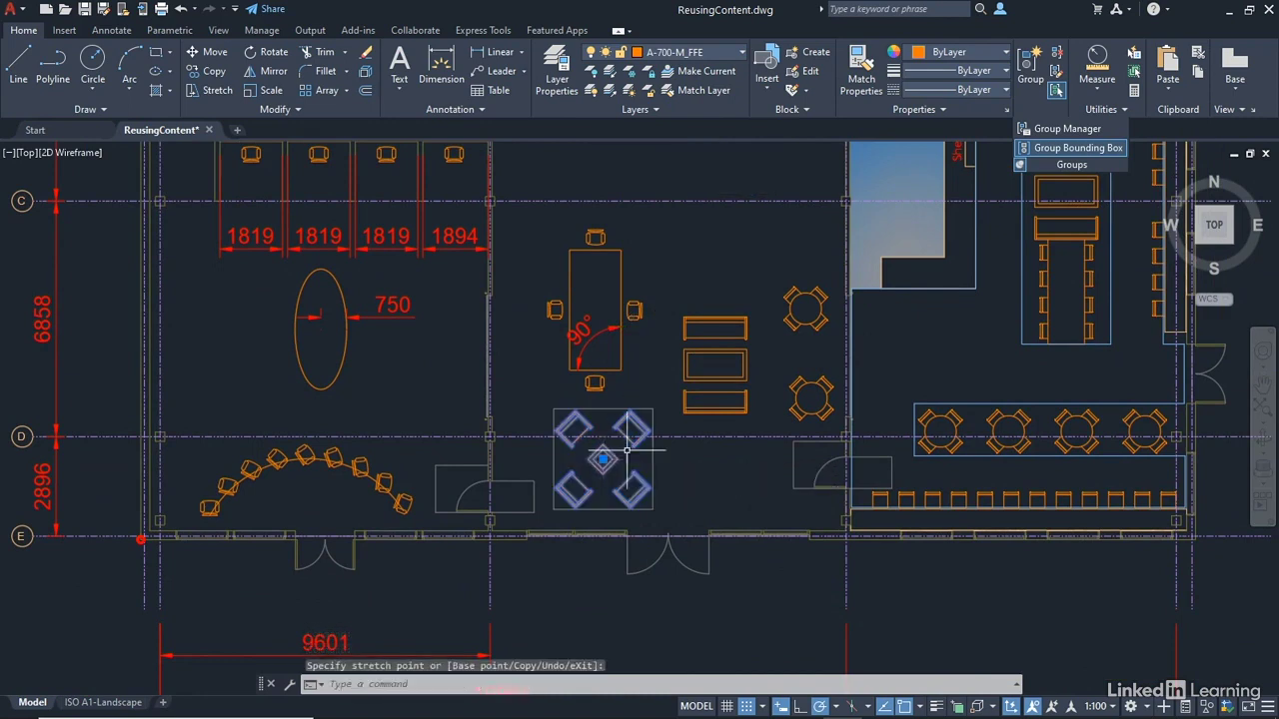
{"action": "key", "text": "Escape"}
{"action": "key", "text": "Escape"}
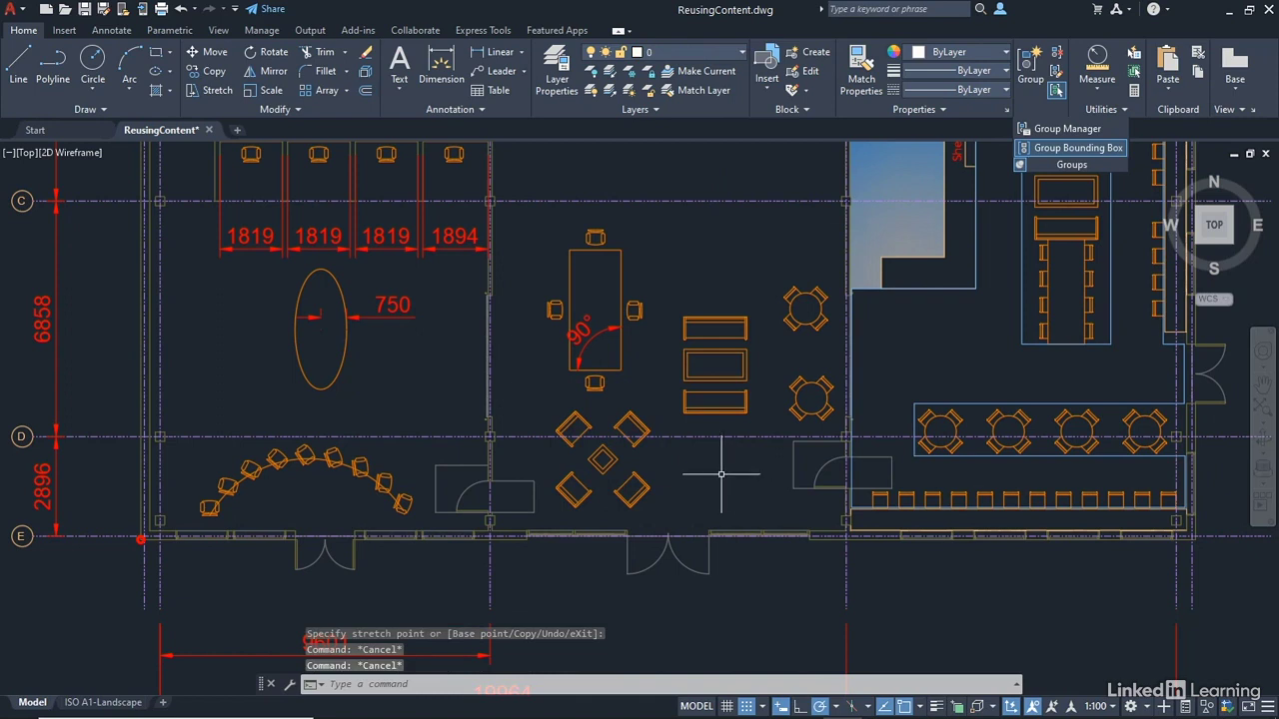
Step: Ungroup the four-armchair group Ent_Furn002 and check that its two upper armchairs can be selected individually
{"action": "left_click", "coordinate": [717, 334]}
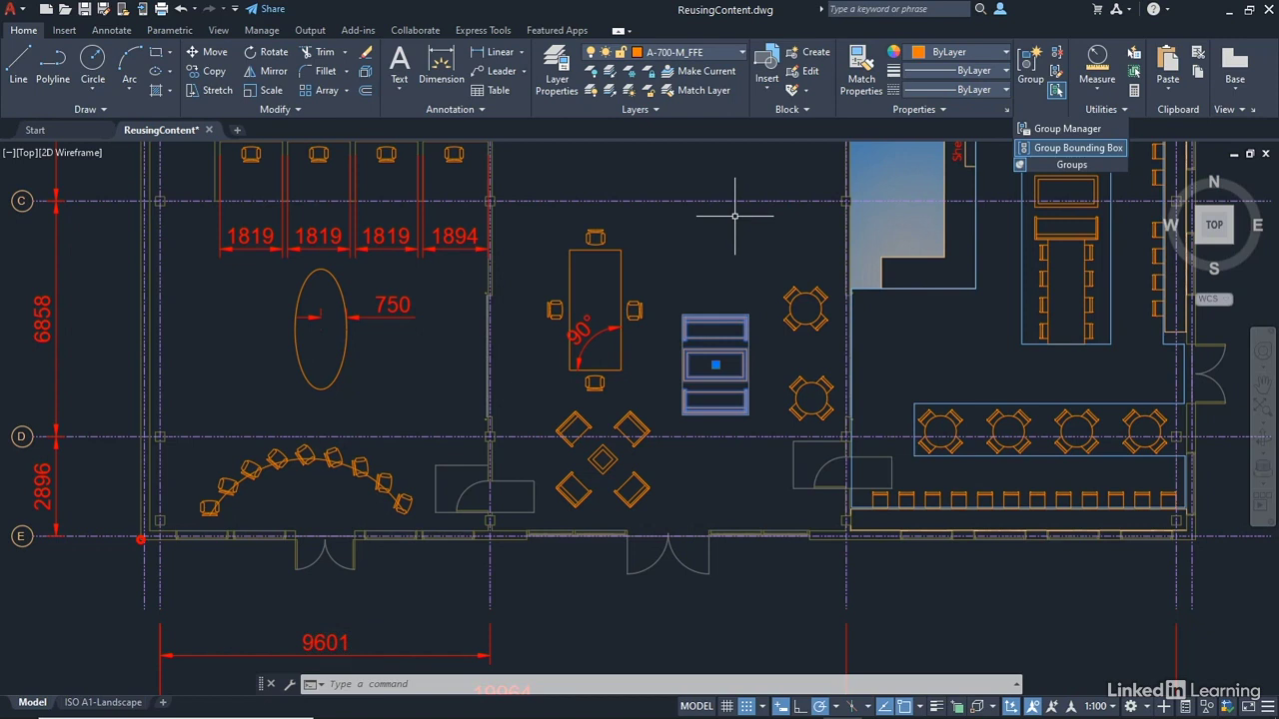
{"action": "key", "text": "Escape"}
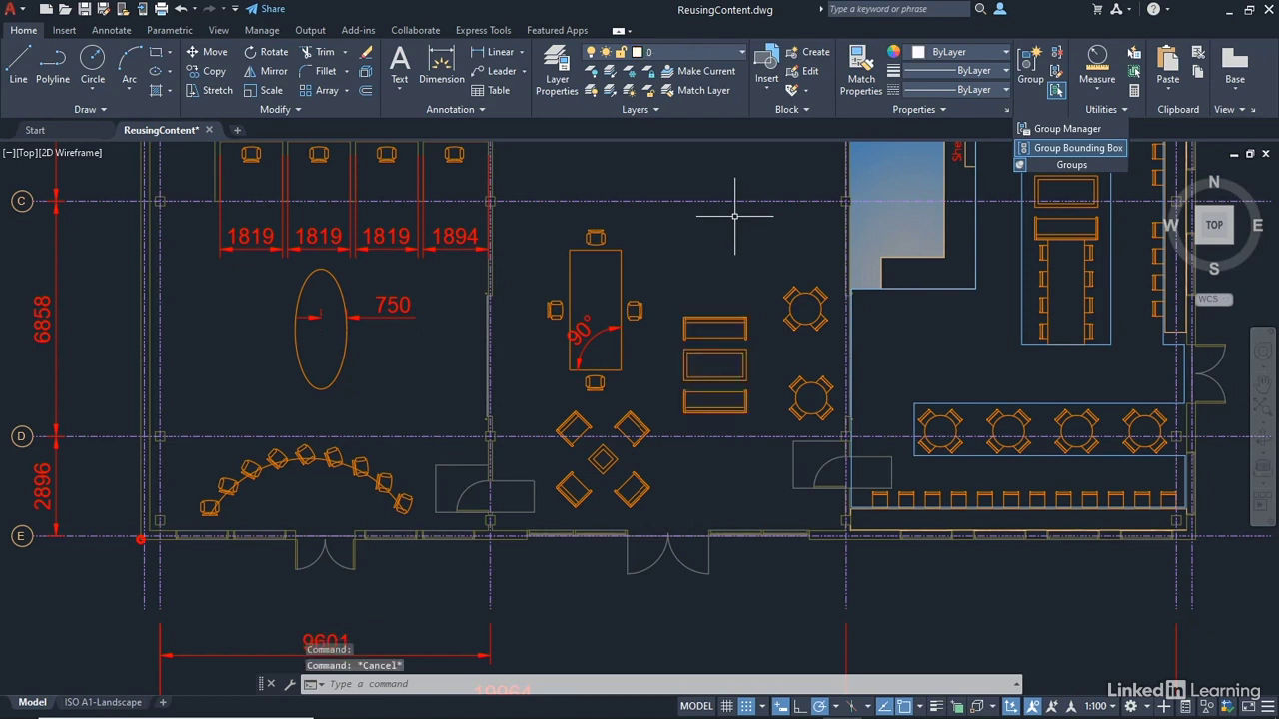
{"action": "left_click", "coordinate": [1057, 54]}
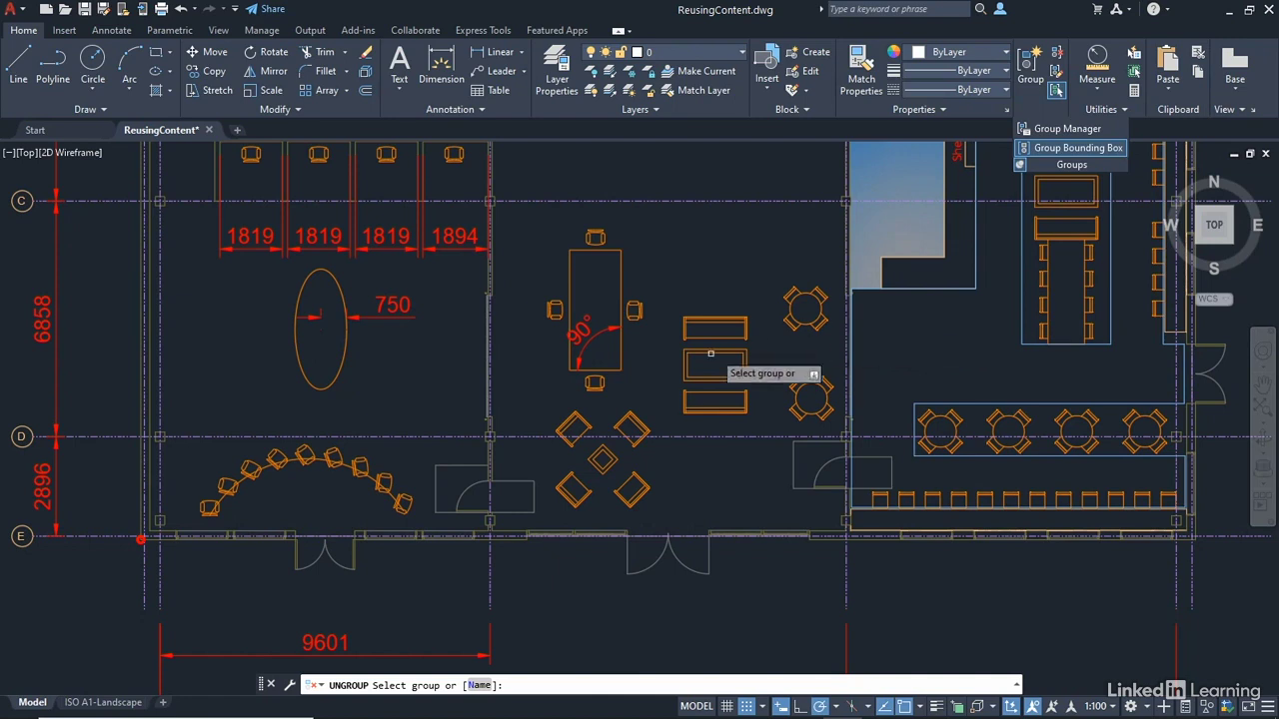
{"action": "left_click", "coordinate": [632, 417]}
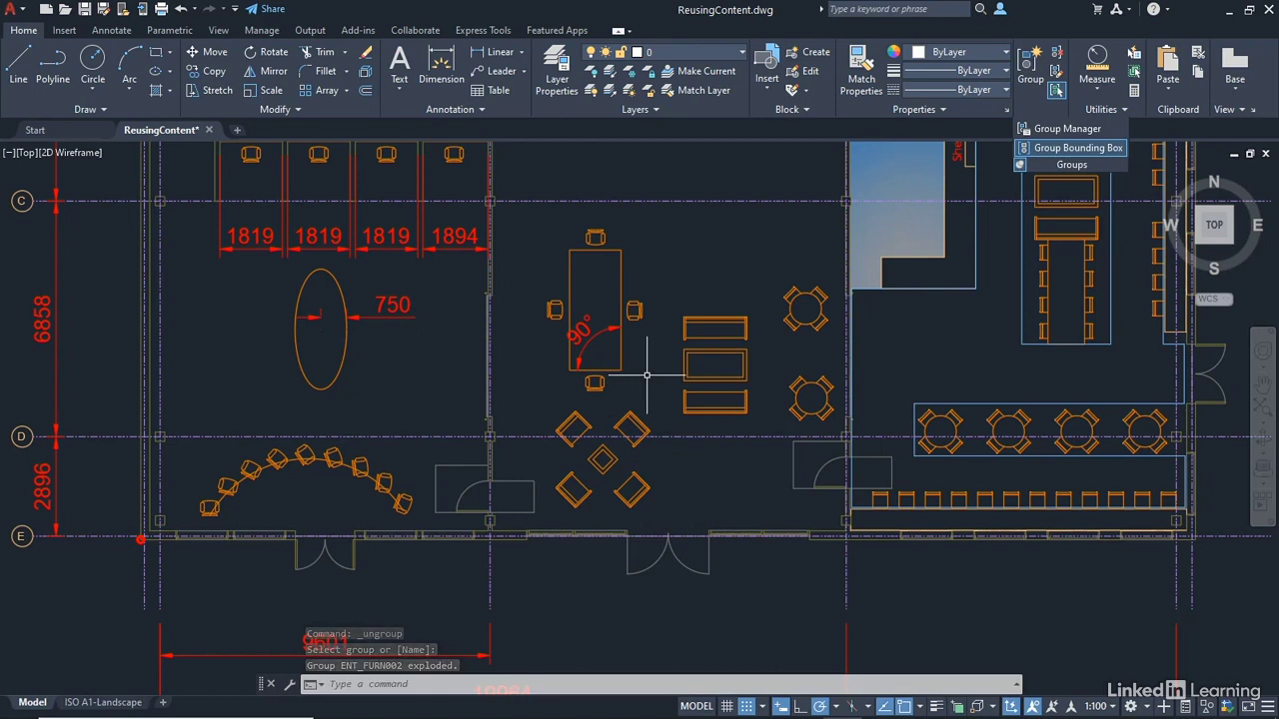
{"action": "left_click", "coordinate": [629, 429]}
{"action": "left_click", "coordinate": [587, 421]}
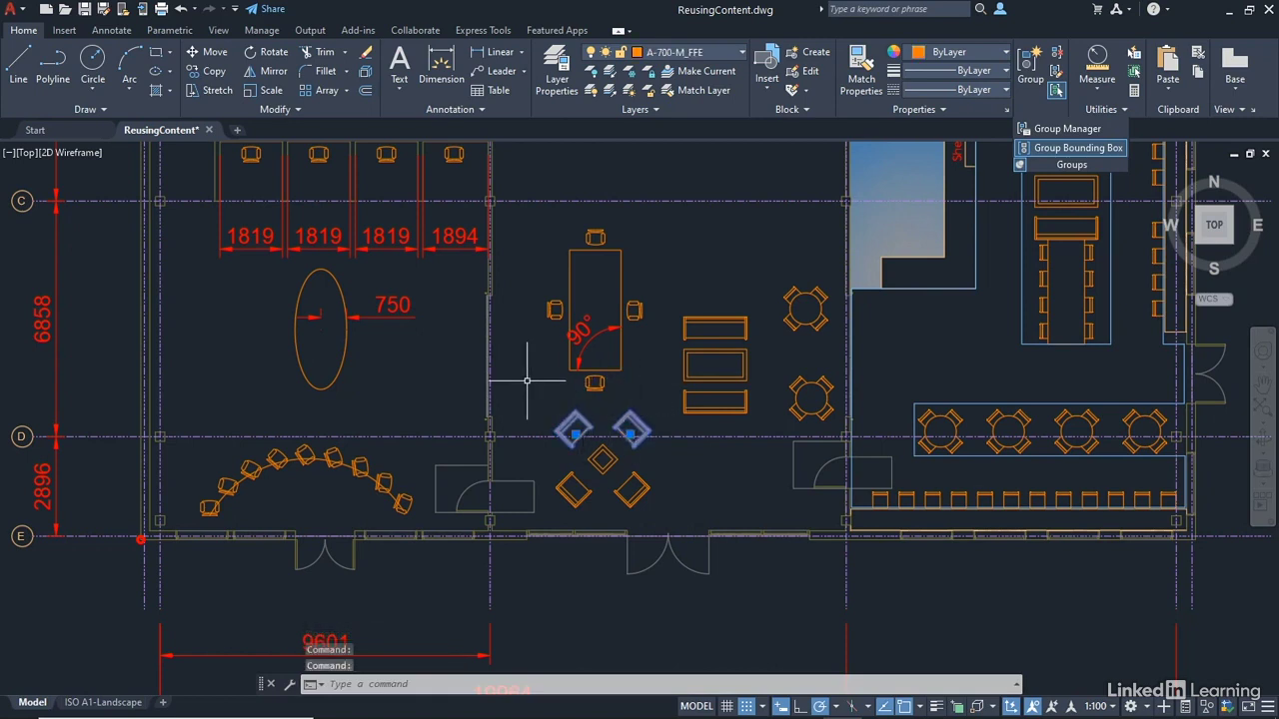
{"action": "key", "text": "Escape"}
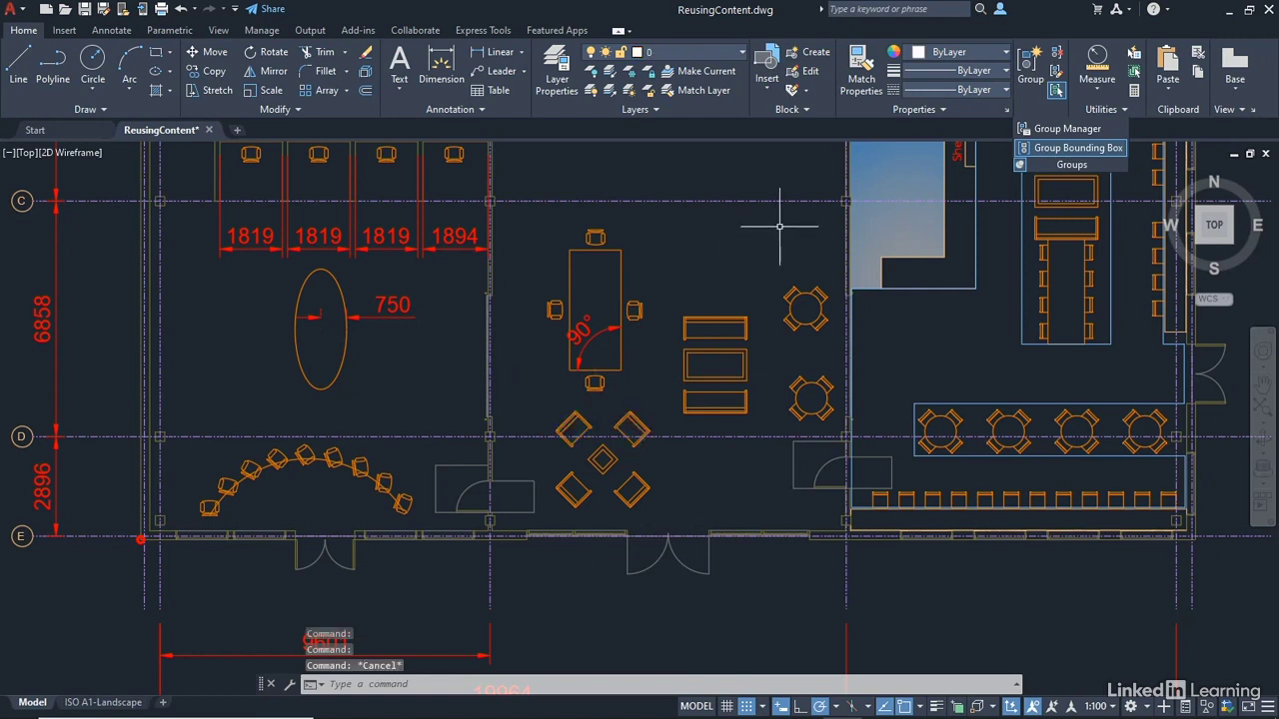
Step: Edit the Ent_Furn001 group to remove the rectangular coffee table, leaving the two sofas grouped
{"action": "left_click", "coordinate": [716, 318]}
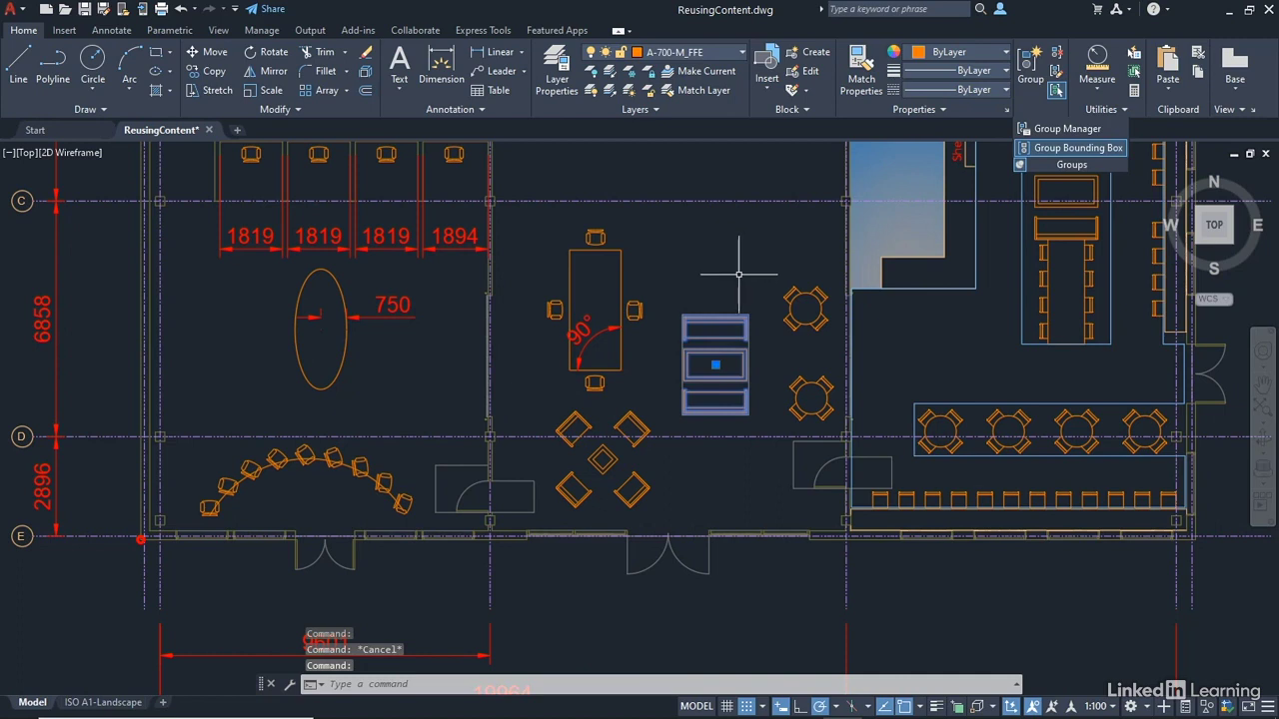
{"action": "key", "text": "Escape"}
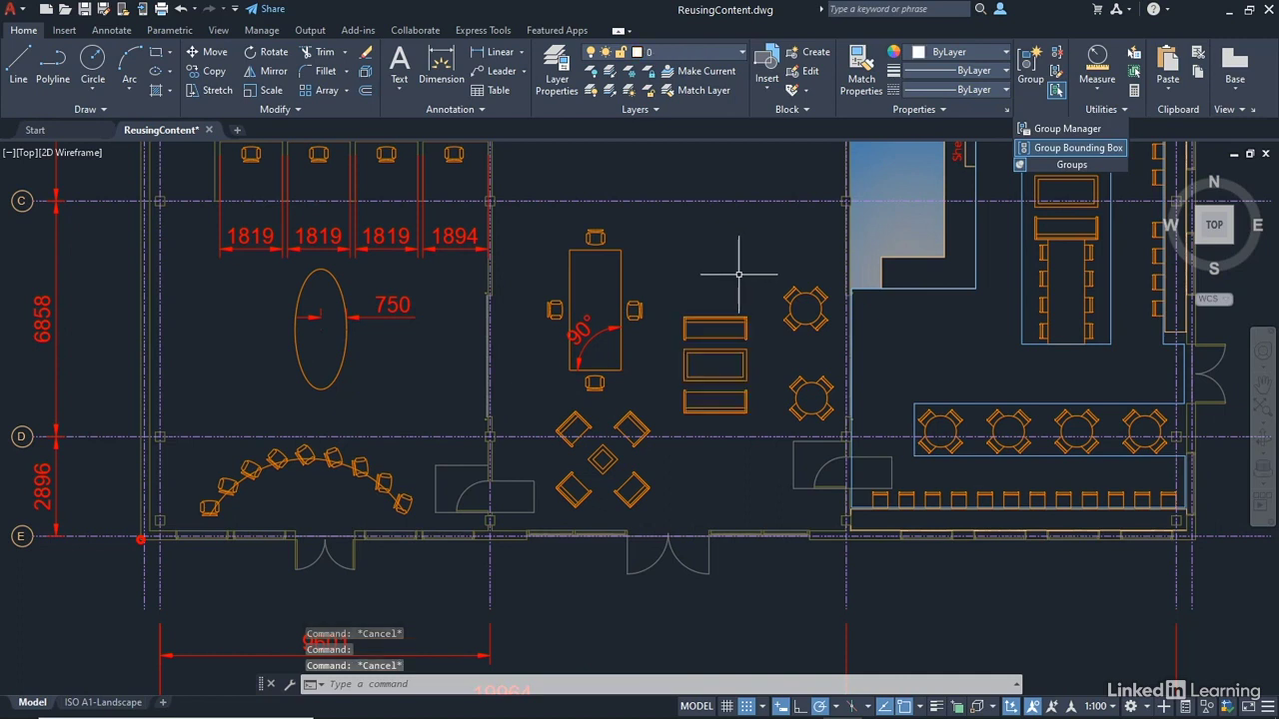
{"action": "left_click", "coordinate": [1057, 76]}
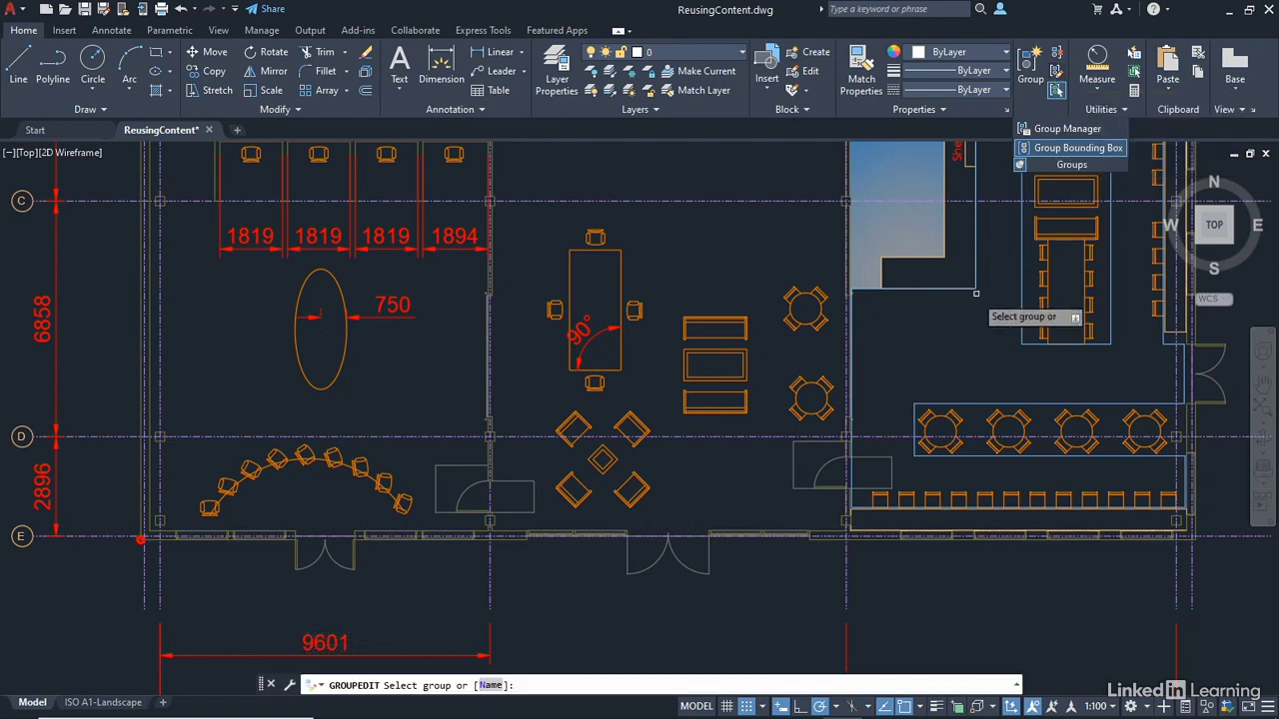
{"action": "left_click", "coordinate": [714, 319]}
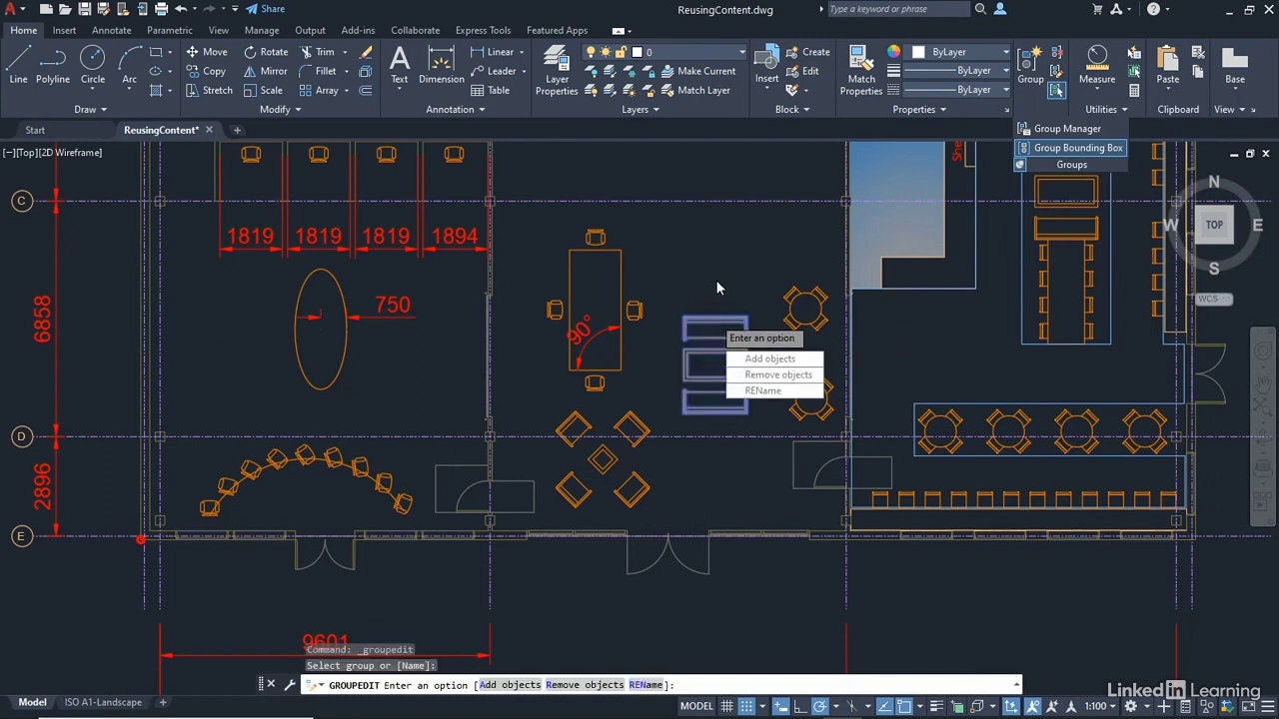
{"action": "left_click", "coordinate": [778, 374]}
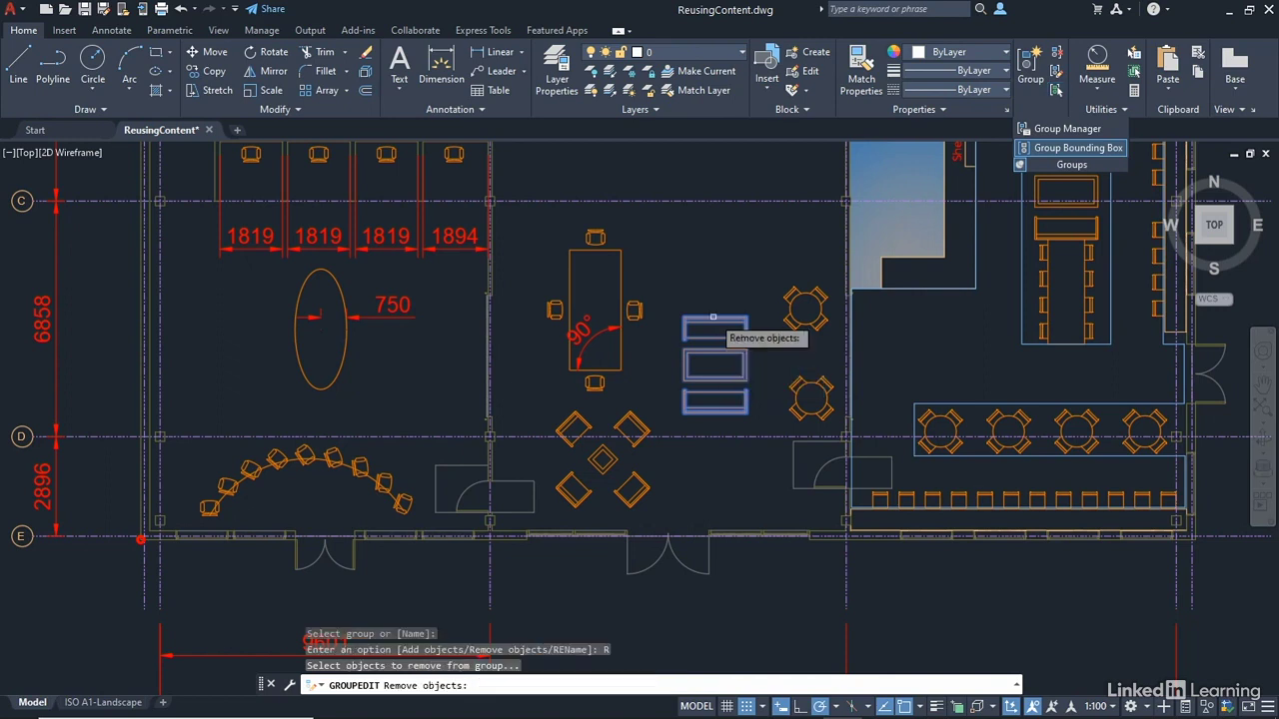
{"action": "left_click", "coordinate": [712, 350]}
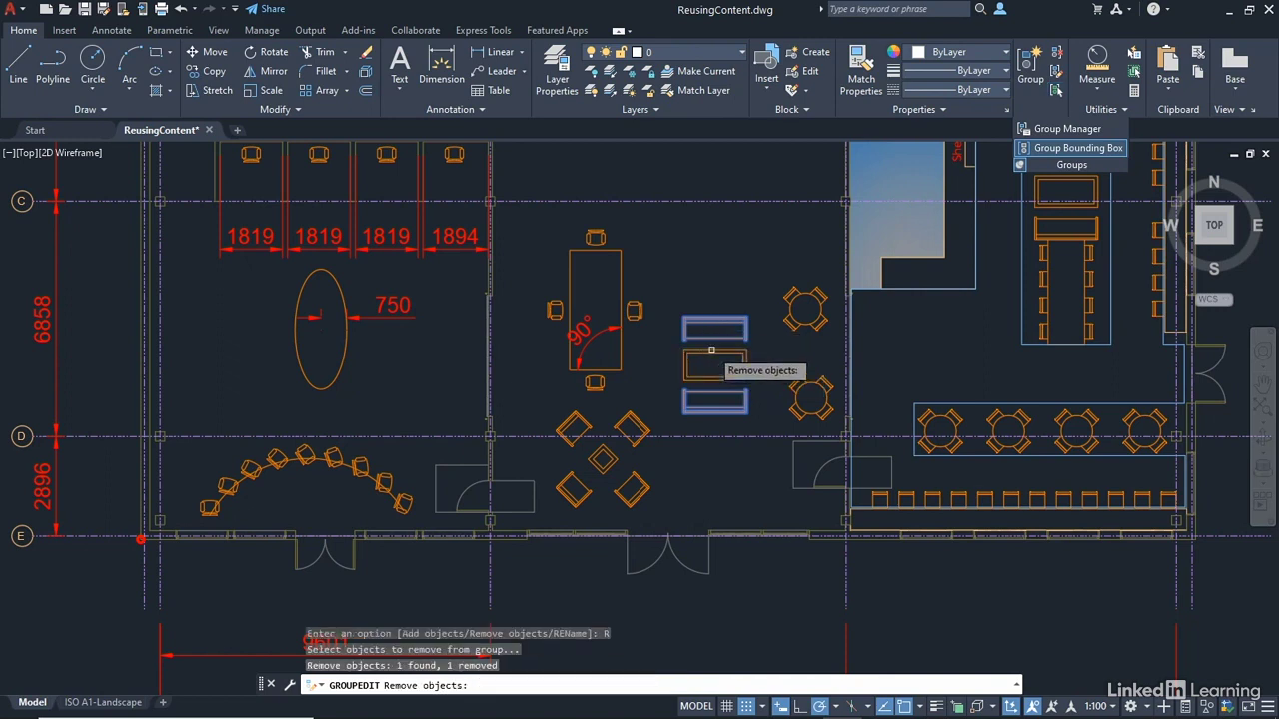
{"action": "key", "text": "Return"}
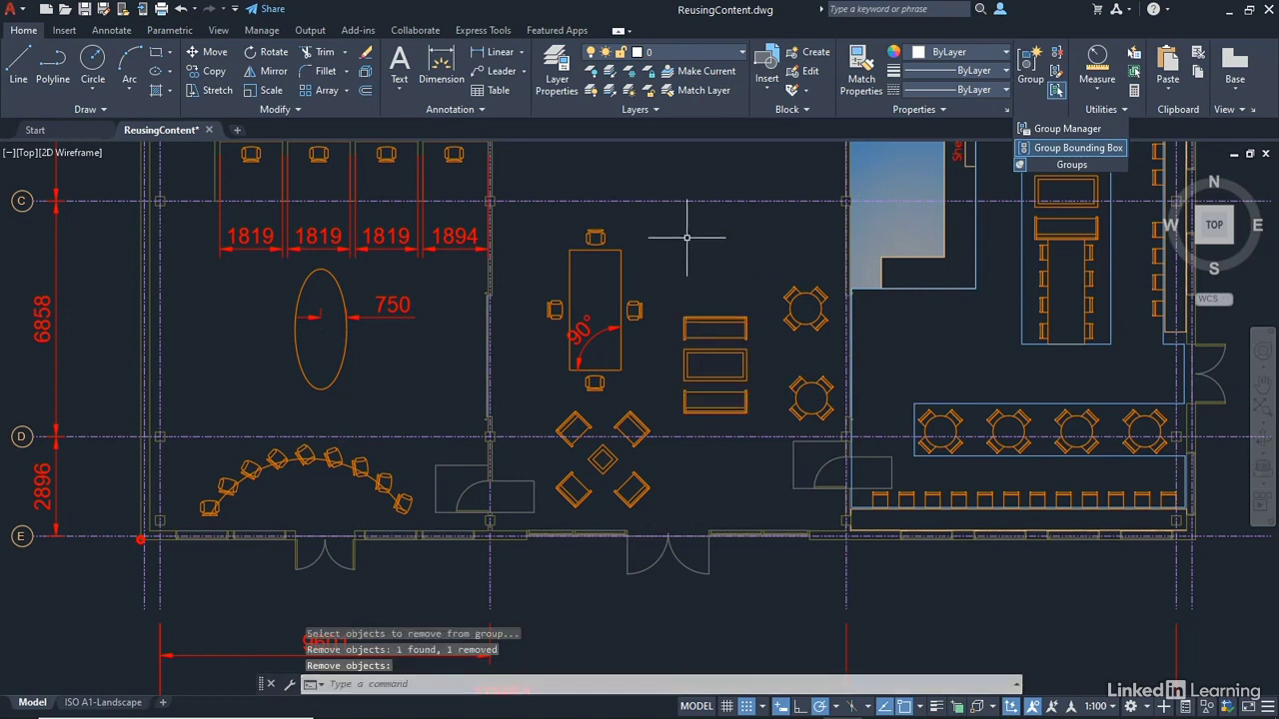
Step: Move the two-sofa group straight up to gridline C, leaving the ungrouped coffee table in place
{"action": "left_click", "coordinate": [732, 319]}
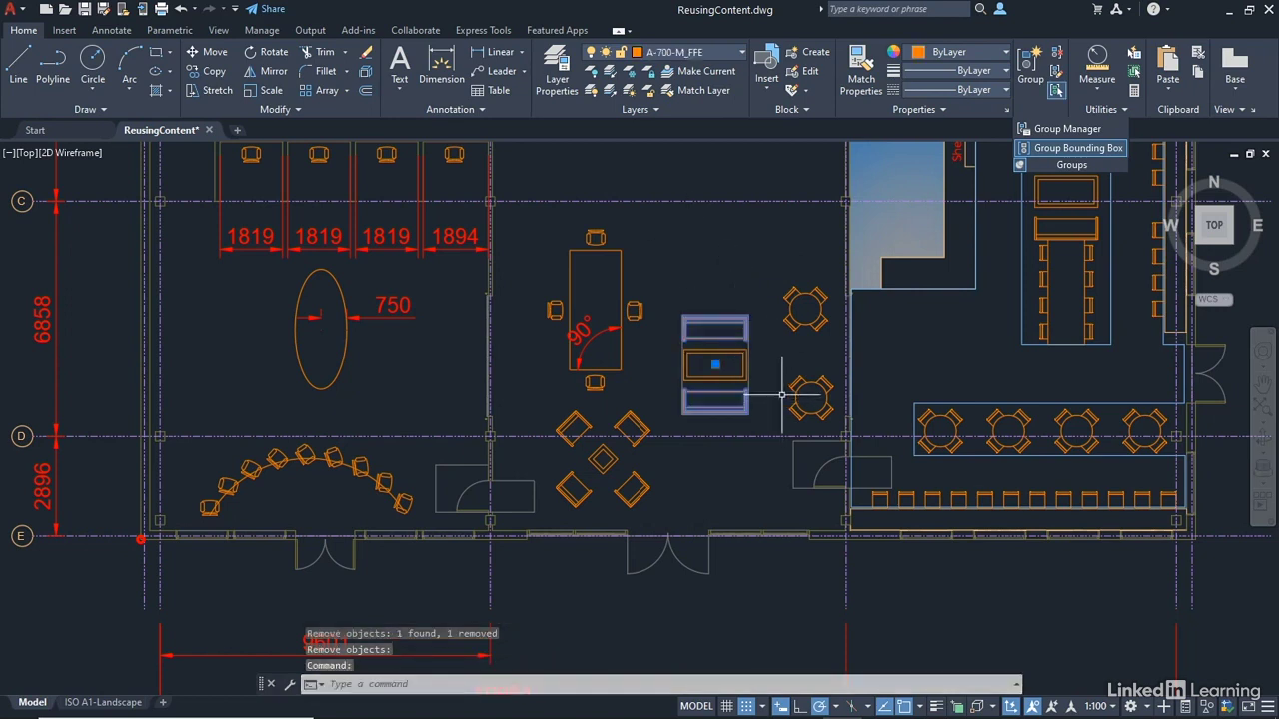
{"action": "left_click", "coordinate": [715, 365]}
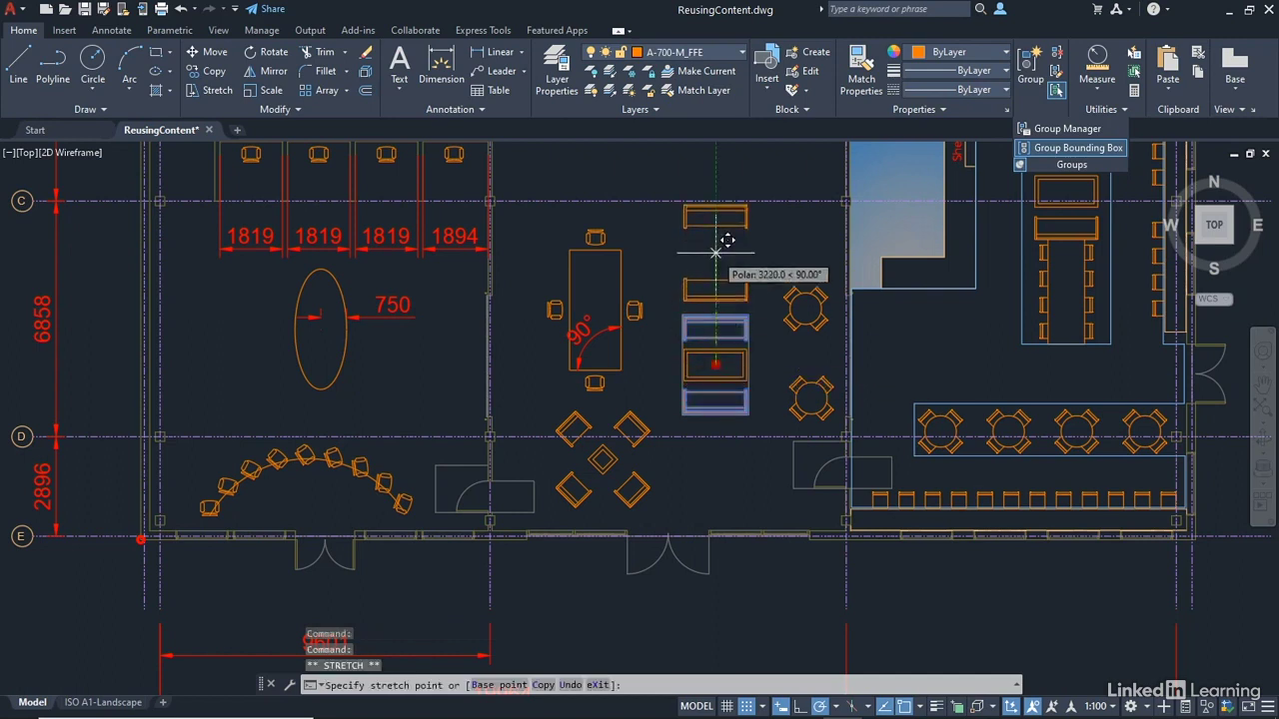
{"action": "left_click", "coordinate": [716, 204]}
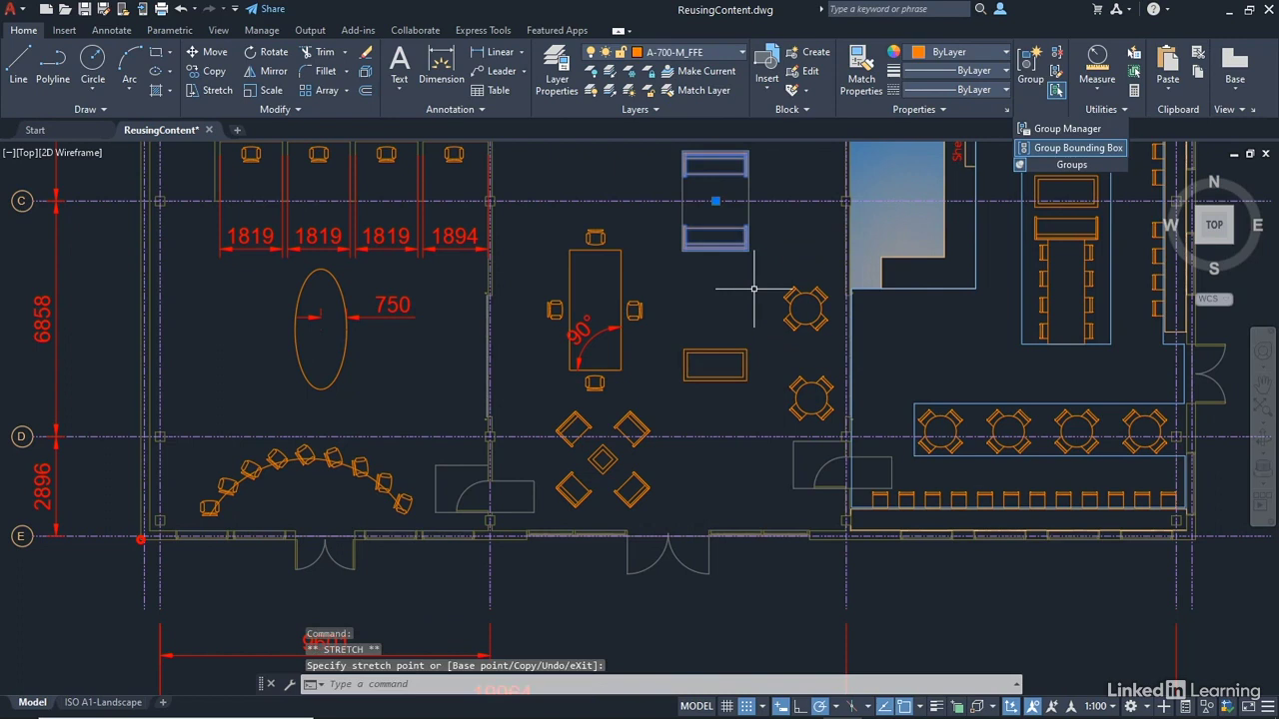
{"action": "key", "text": "Escape"}
{"action": "key", "text": "Escape"}
{"action": "left_click", "coordinate": [725, 368]}
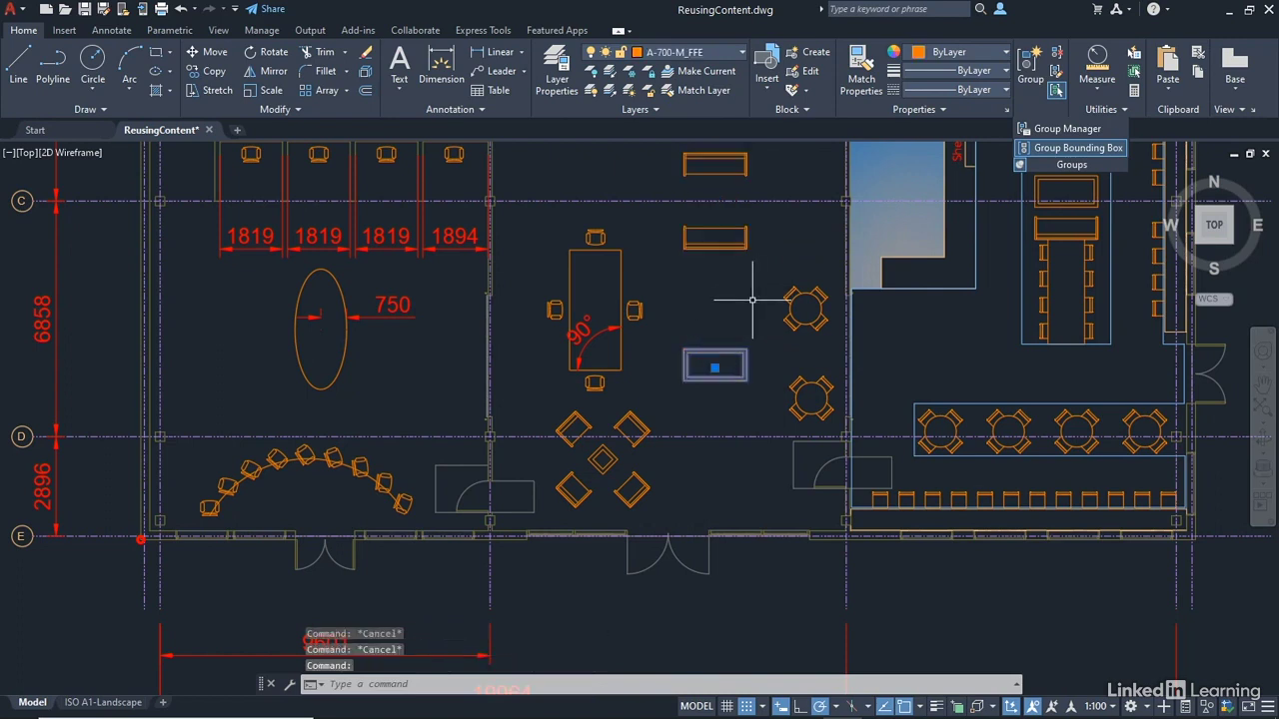
{"action": "key", "text": "Escape"}
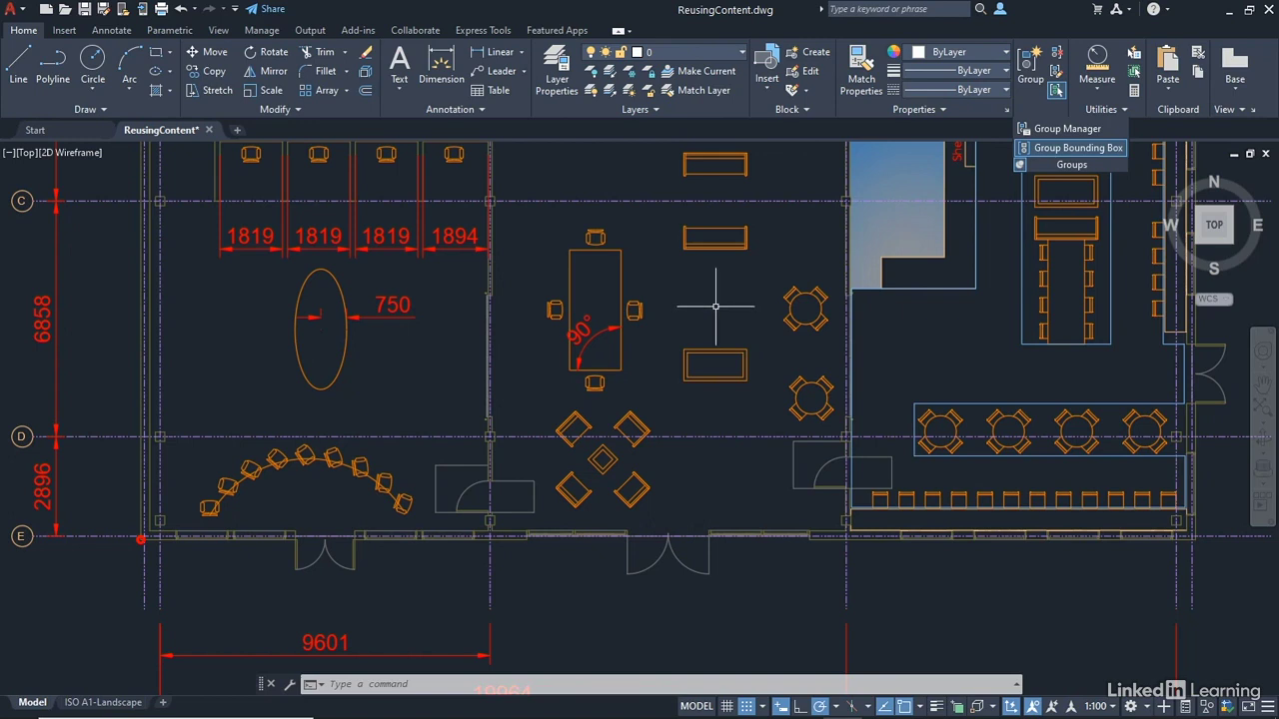
Step: Remove both sofas from the ENT_FURN001 group through the Group Manager
{"action": "left_click", "coordinate": [1067, 128]}
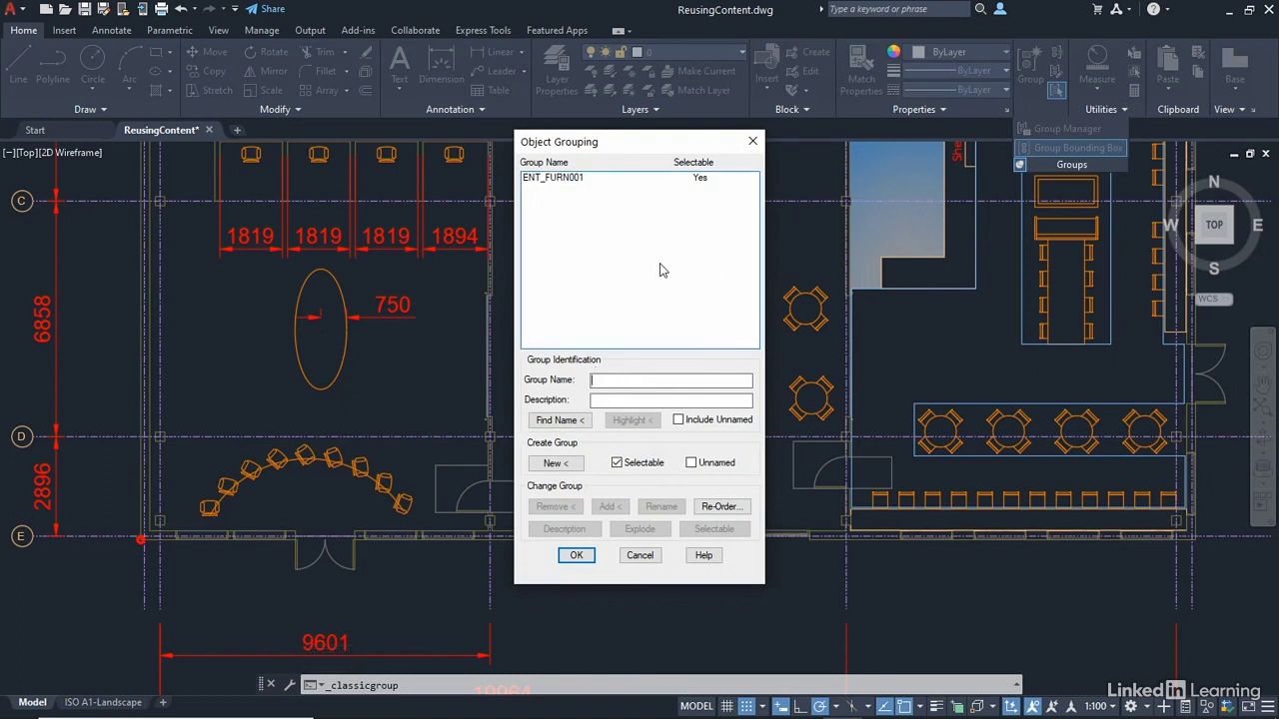
{"action": "left_click", "coordinate": [565, 178]}
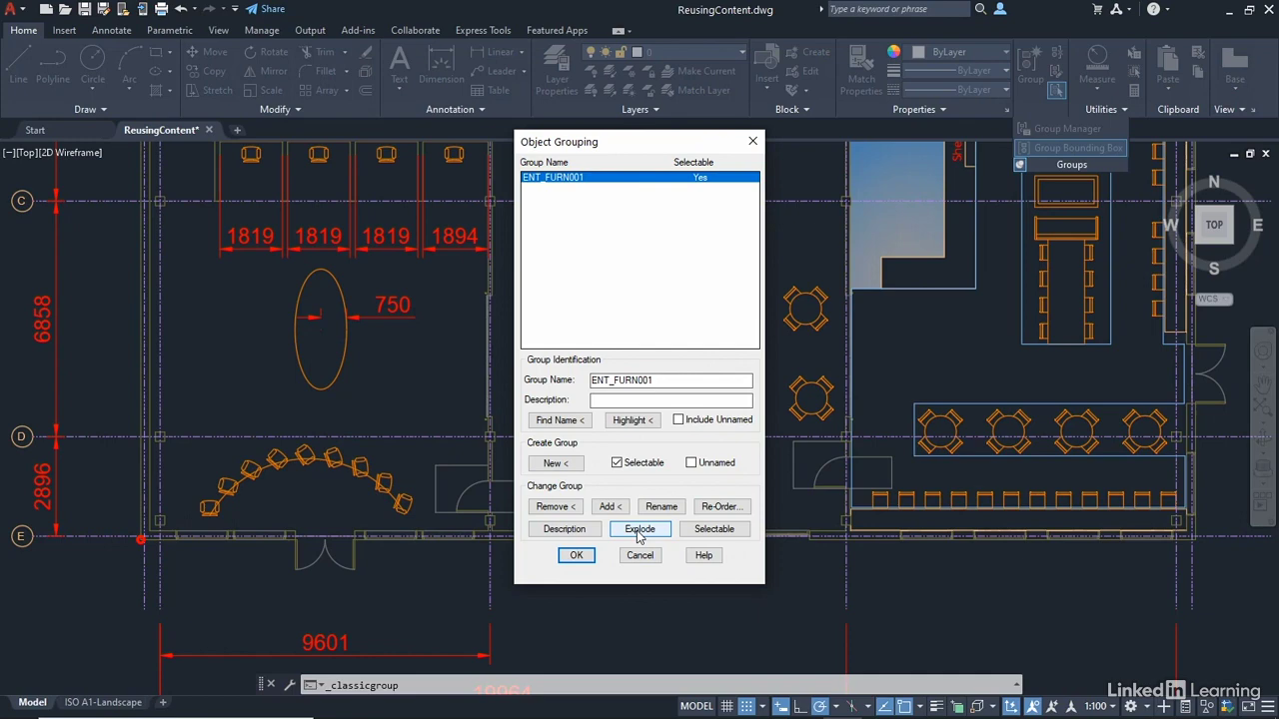
{"action": "left_click", "coordinate": [554, 508]}
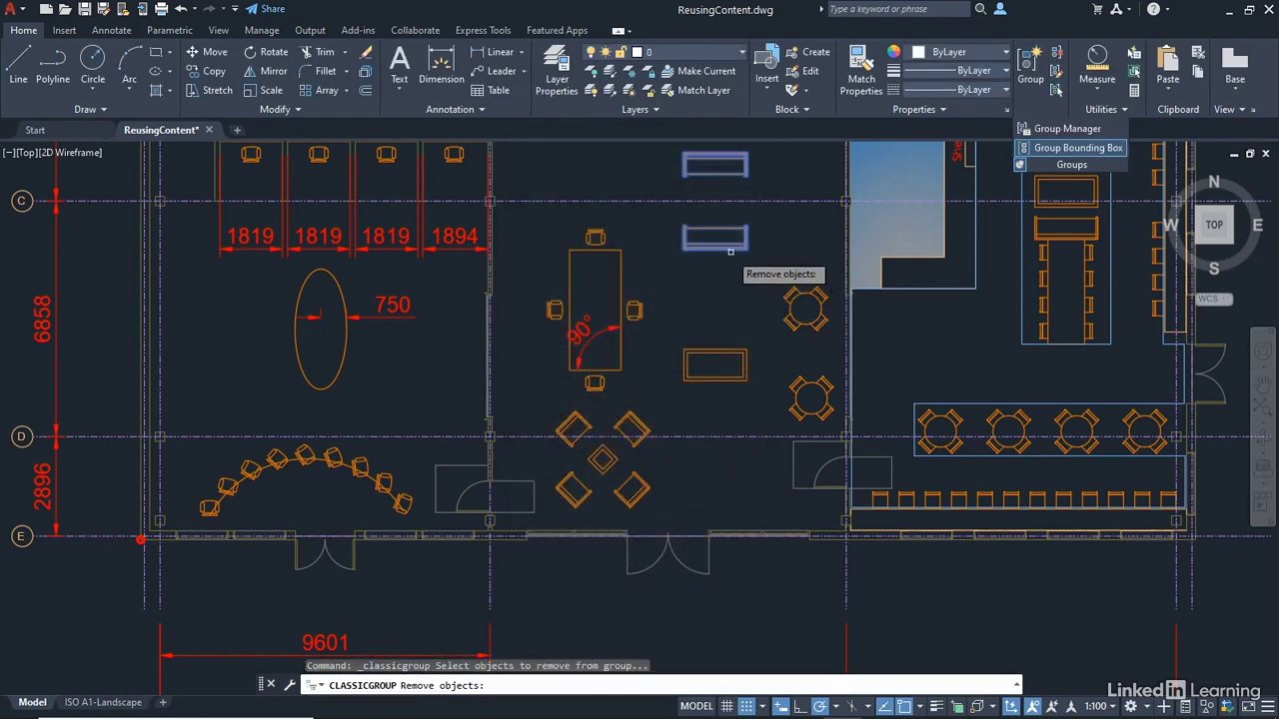
{"action": "left_click", "coordinate": [730, 251]}
{"action": "left_click", "coordinate": [726, 177]}
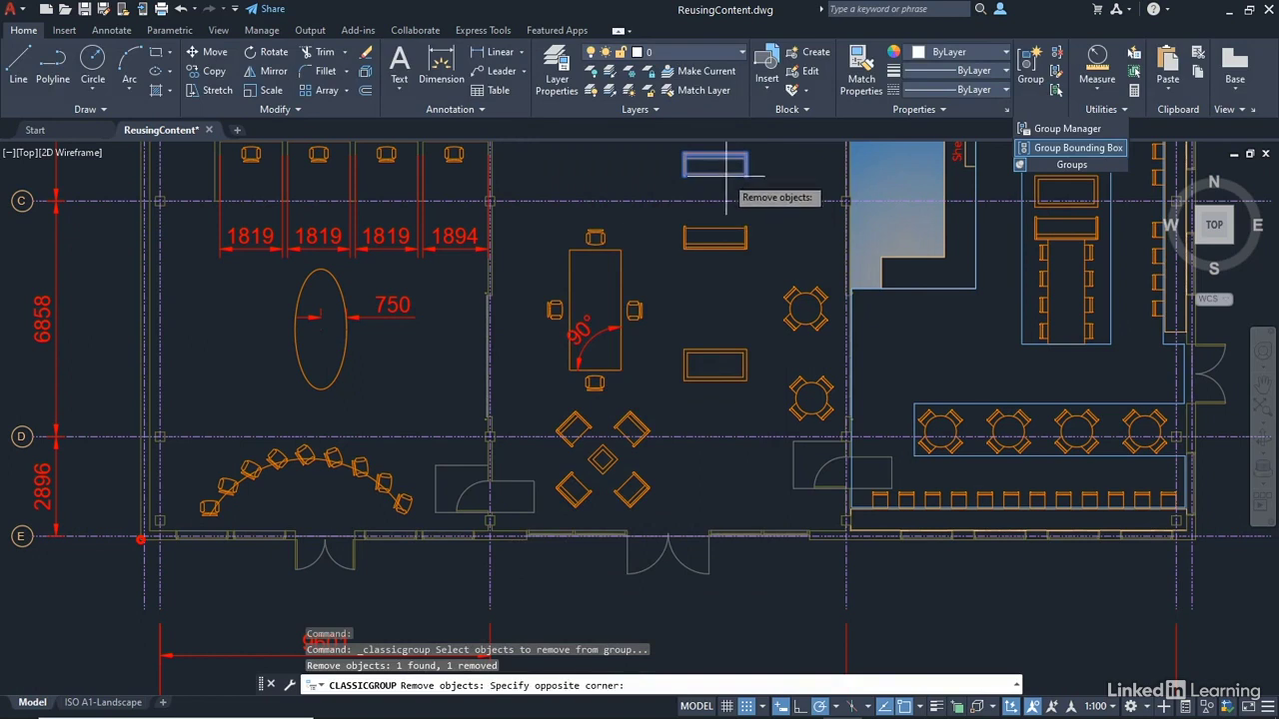
{"action": "left_click", "coordinate": [699, 163]}
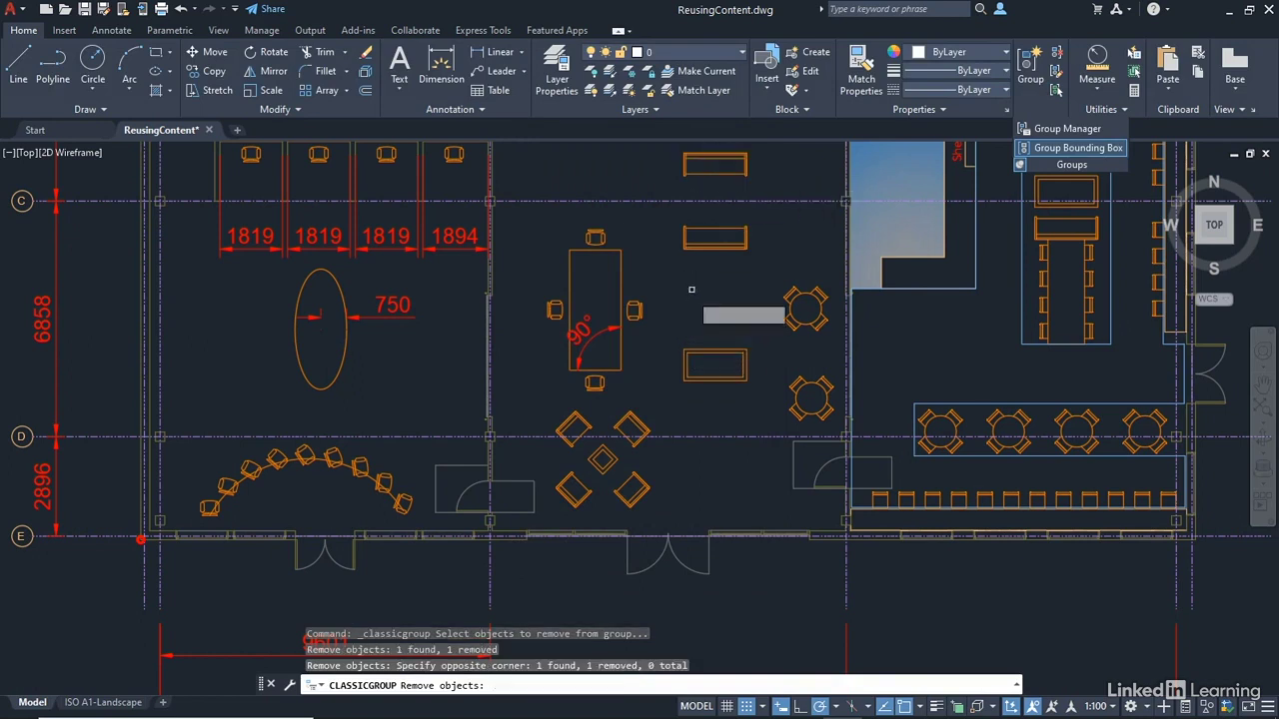
{"action": "key", "text": "Return"}
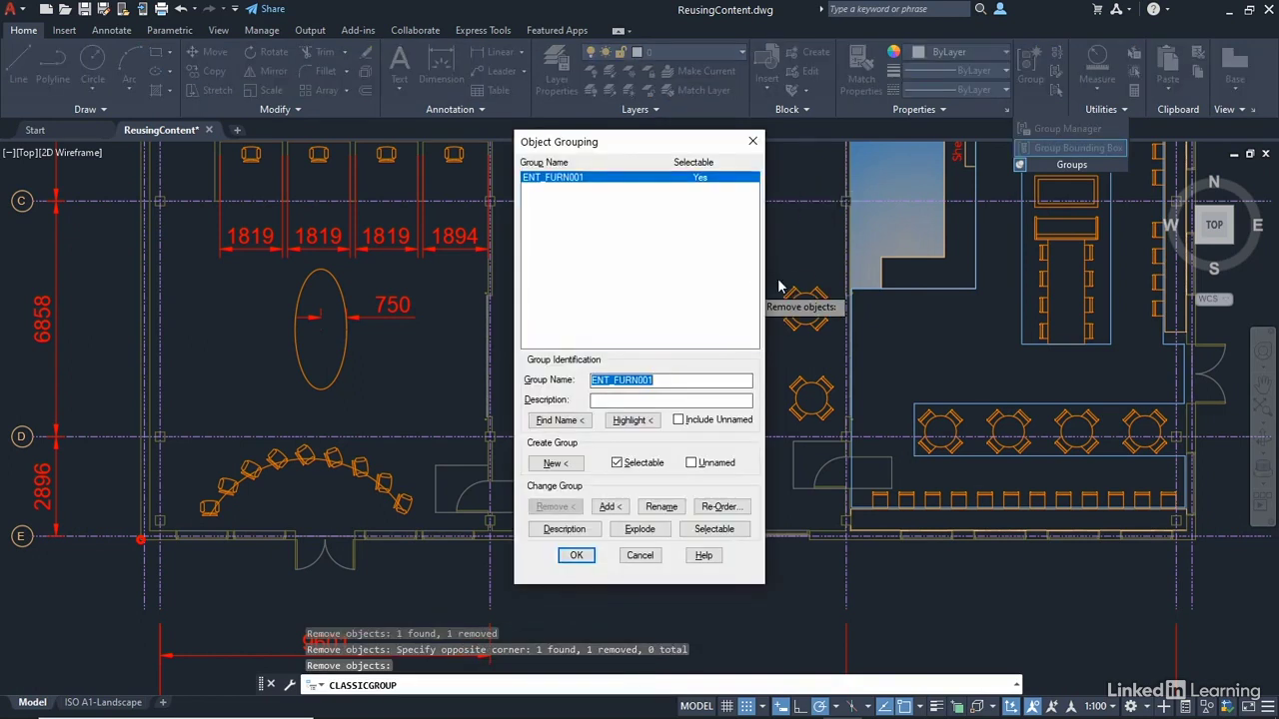
{"action": "left_click", "coordinate": [594, 558]}
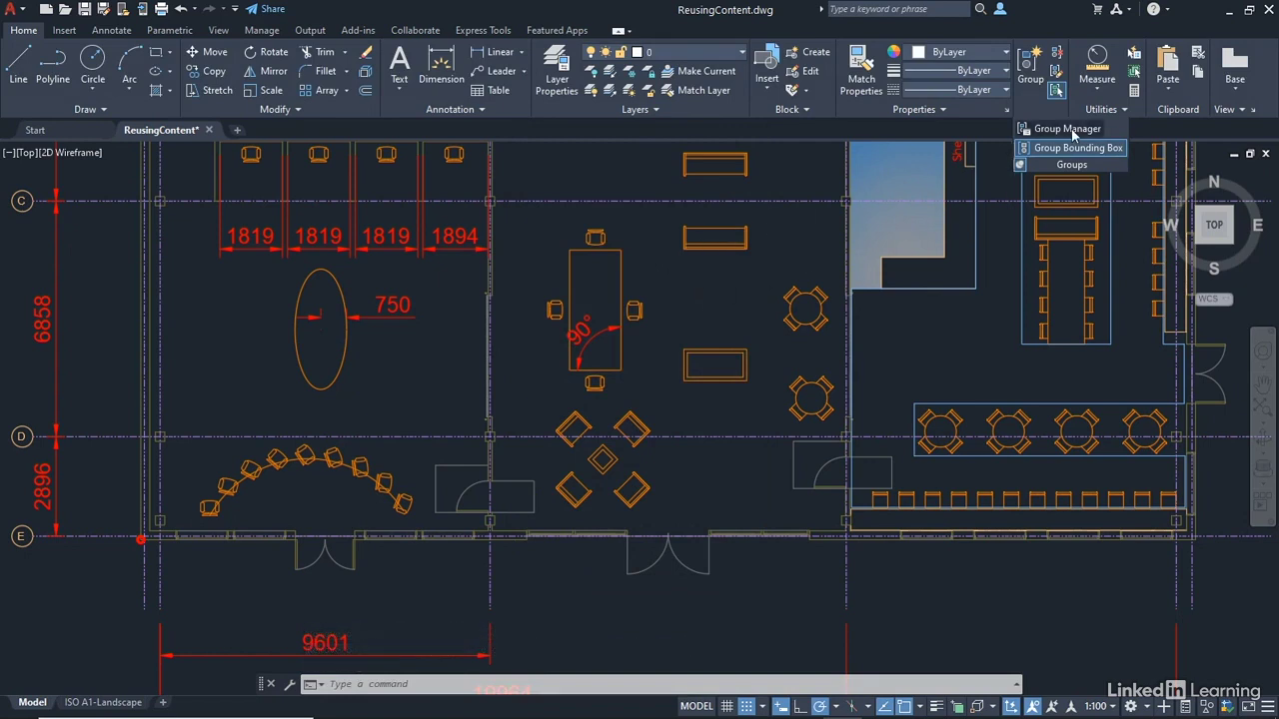
Step: Explode the empty ENT_FURN001 group definition in the Group Manager
{"action": "left_click", "coordinate": [1067, 129]}
{"action": "left_click", "coordinate": [551, 177]}
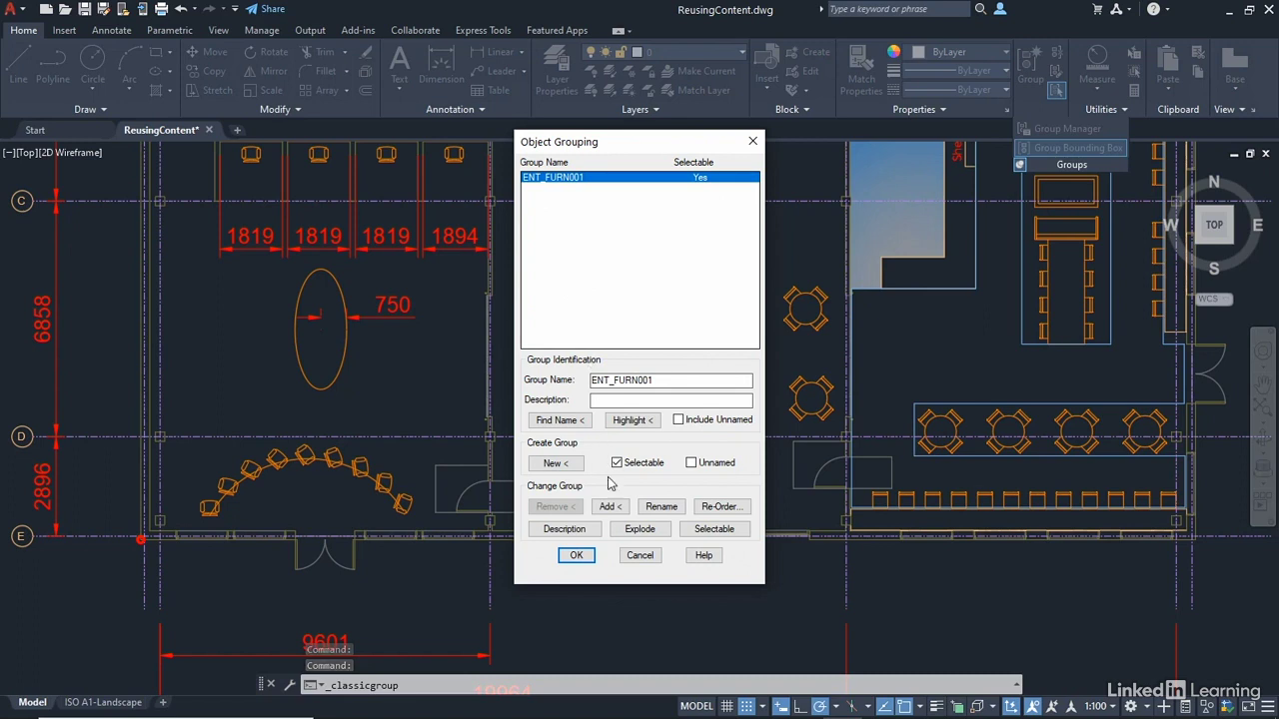
{"action": "left_click", "coordinate": [646, 533]}
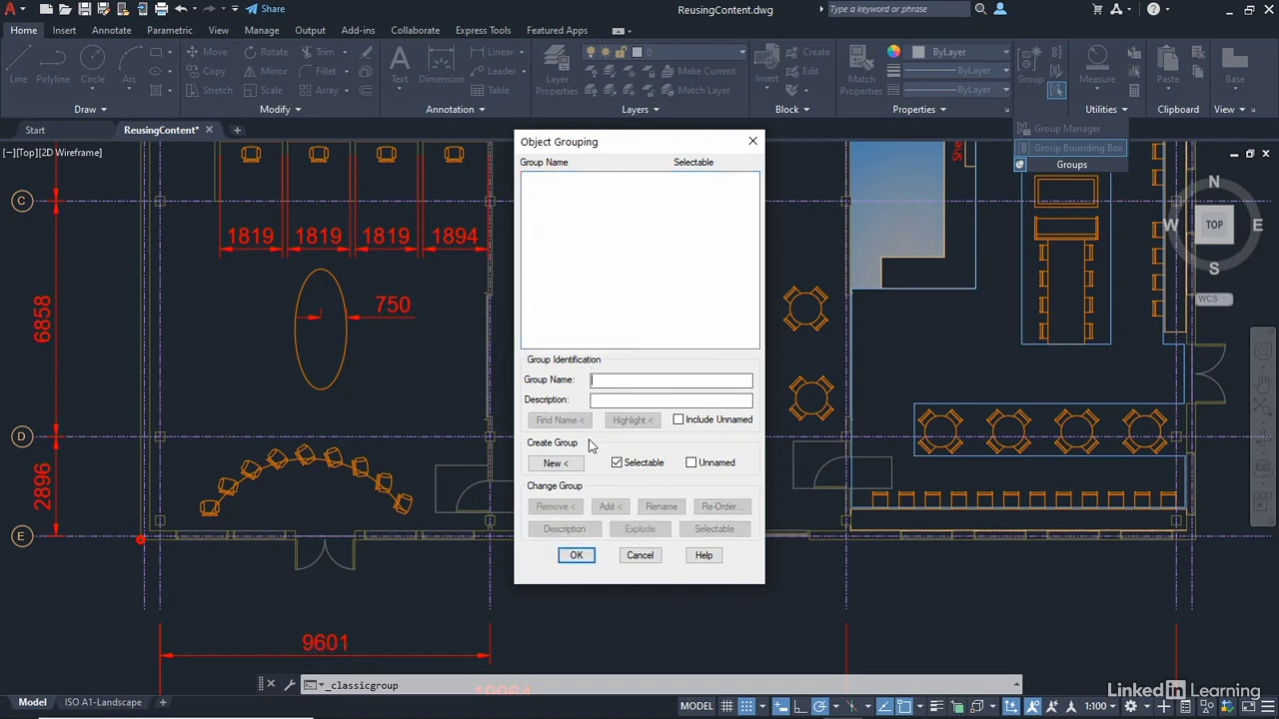
{"action": "left_click", "coordinate": [575, 556]}
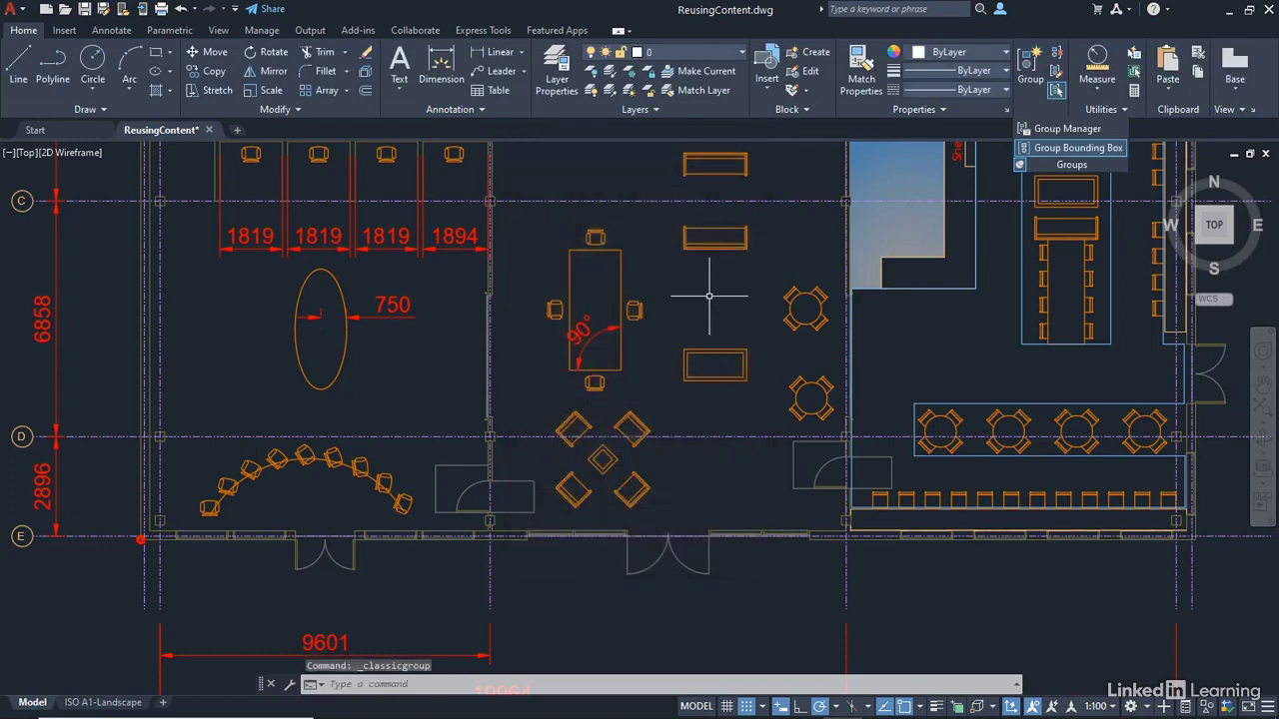